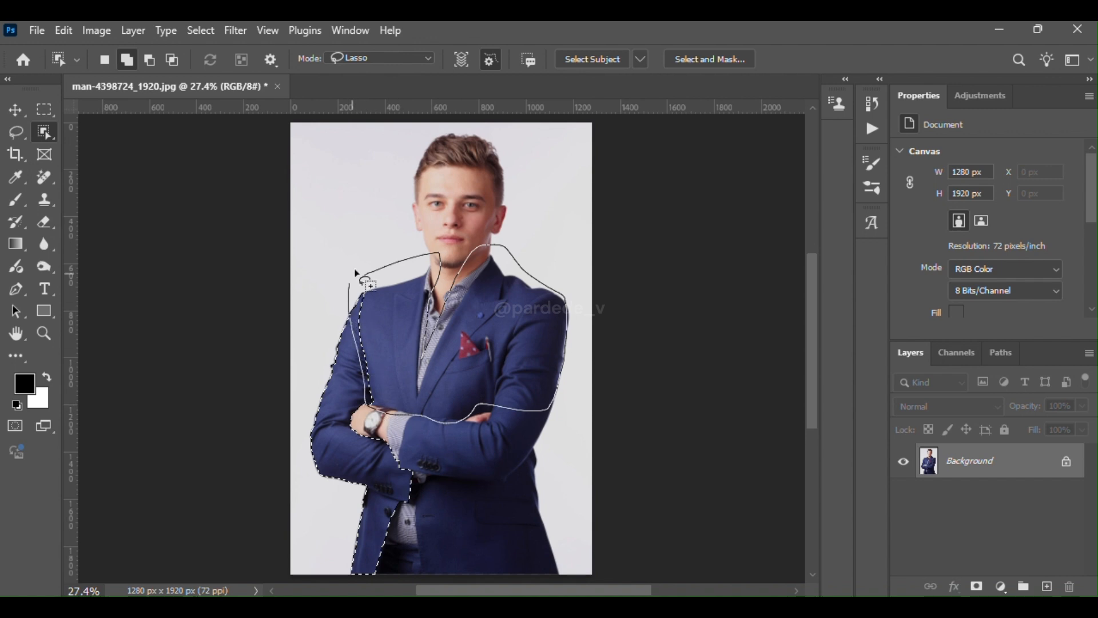
# - Add the jacket's chest, the sleeve beside the pen pocket and the lower front to the selection with Object Selection in Lasso mode
pyautogui.moveTo(531, 414); pyautogui.dragTo(530, 415)
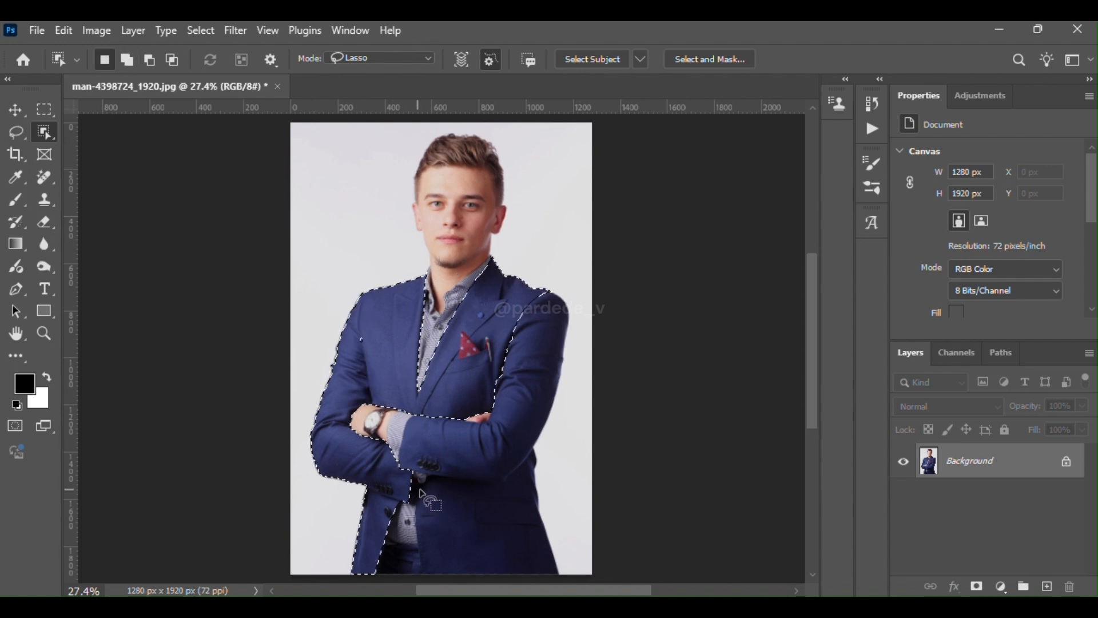
pyautogui.press('shift')
pyautogui.moveTo(452, 420)
pyautogui.mouseDown()
pyautogui.moveTo(483, 426)
pyautogui.moveTo(507, 372)
pyautogui.moveTo(559, 500)
pyautogui.moveTo(403, 538)
pyautogui.moveTo(408, 426)
pyautogui.moveTo(495, 426)
pyautogui.moveTo(515, 292)
pyautogui.moveTo(538, 498)
pyautogui.moveTo(438, 493)
pyautogui.mouseUp()
pyautogui.press('shift')
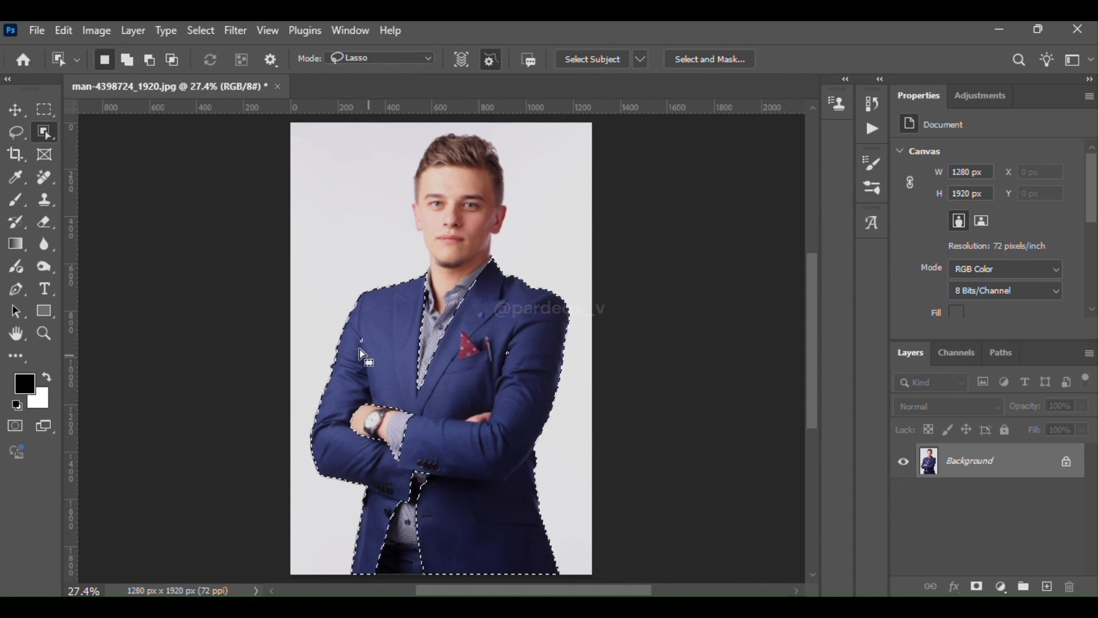
# - Add the small unselected gaps along the sleeve seam beside the pen pocket to the selection with the Lasso tool
pyautogui.click(23, 135)
pyautogui.press('shift')
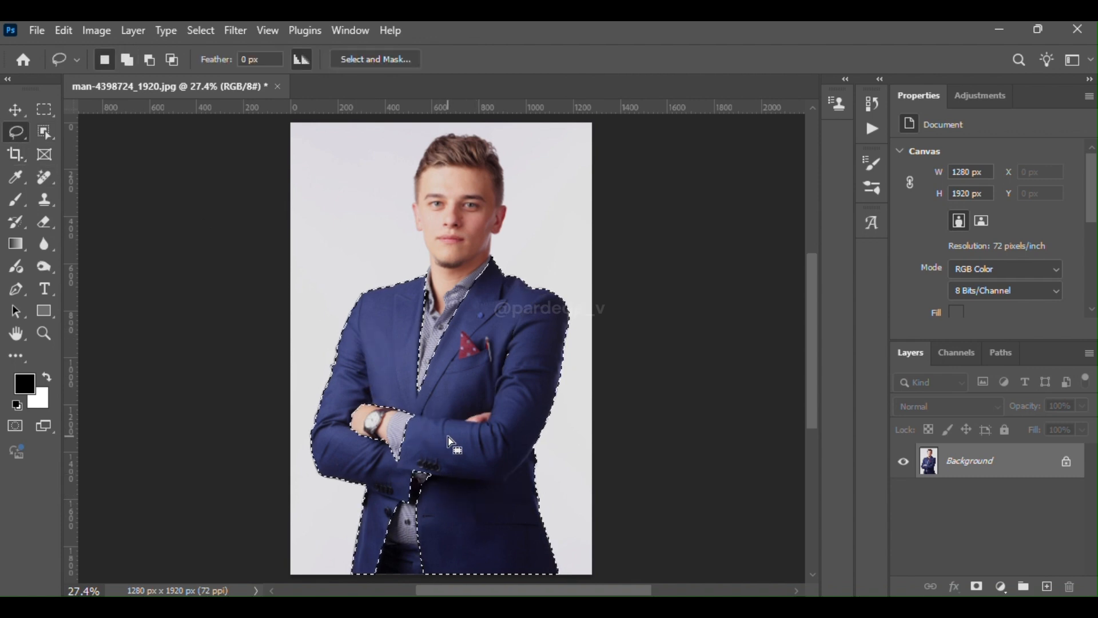
pyautogui.hotkey('ctrl', '1')
pyautogui.press('space')
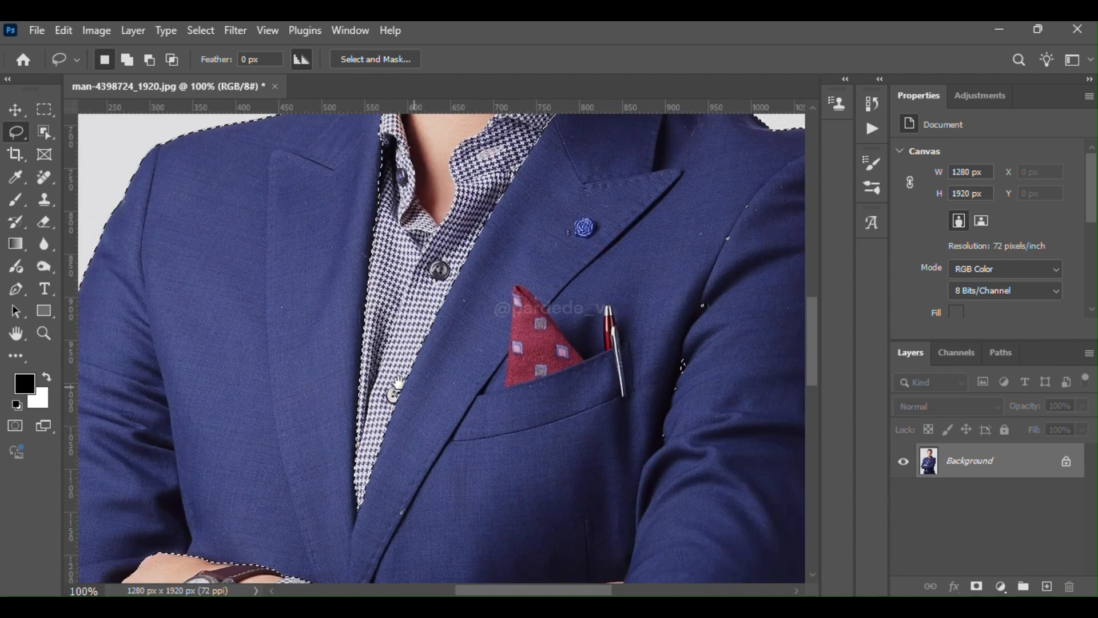
pyautogui.moveTo(704, 274)
pyautogui.keyDown('shift'); pyautogui.mouseDown()
pyautogui.moveTo(768, 200)
pyautogui.moveTo(716, 280)
pyautogui.mouseUp(); pyautogui.keyUp('shift')
pyautogui.moveTo(654, 475)
pyautogui.keyDown('shift'); pyautogui.mouseDown()
pyautogui.moveTo(737, 265)
pyautogui.moveTo(679, 455)
pyautogui.mouseUp(); pyautogui.keyUp('shift')
# - Add the remaining small gaps around the forearms and lower jacket to the selection with the Lasso tool
pyautogui.press('space')
pyautogui.moveTo(225, 400)
pyautogui.mouseDown()
pyautogui.moveTo(292, 321)
pyautogui.moveTo(264, 155)
pyautogui.mouseUp()
pyautogui.moveTo(529, 452)
pyautogui.mouseDown()
pyautogui.moveTo(501, 329)
pyautogui.moveTo(499, 340)
pyautogui.mouseUp()
pyautogui.moveTo(451, 276)
pyautogui.keyDown('shift'); pyautogui.mouseDown()
pyautogui.moveTo(476, 194)
pyautogui.moveTo(455, 281)
pyautogui.mouseUp(); pyautogui.keyUp('shift')
pyautogui.press('space')
pyautogui.moveTo(573, 429); pyautogui.dragTo(572, 309)
pyautogui.moveTo(578, 369)
pyautogui.keyDown('shift'); pyautogui.mouseDown()
pyautogui.moveTo(709, 330)
pyautogui.moveTo(579, 369)
pyautogui.mouseUp(); pyautogui.keyUp('shift')
pyautogui.press('space')
pyautogui.moveTo(534, 362)
pyautogui.mouseDown()
pyautogui.moveTo(598, 269)
pyautogui.moveTo(577, 417)
pyautogui.mouseUp()
# - Show the selection as a Quick Mask and set up the Eraser with a 15 px brush
pyautogui.press('q')
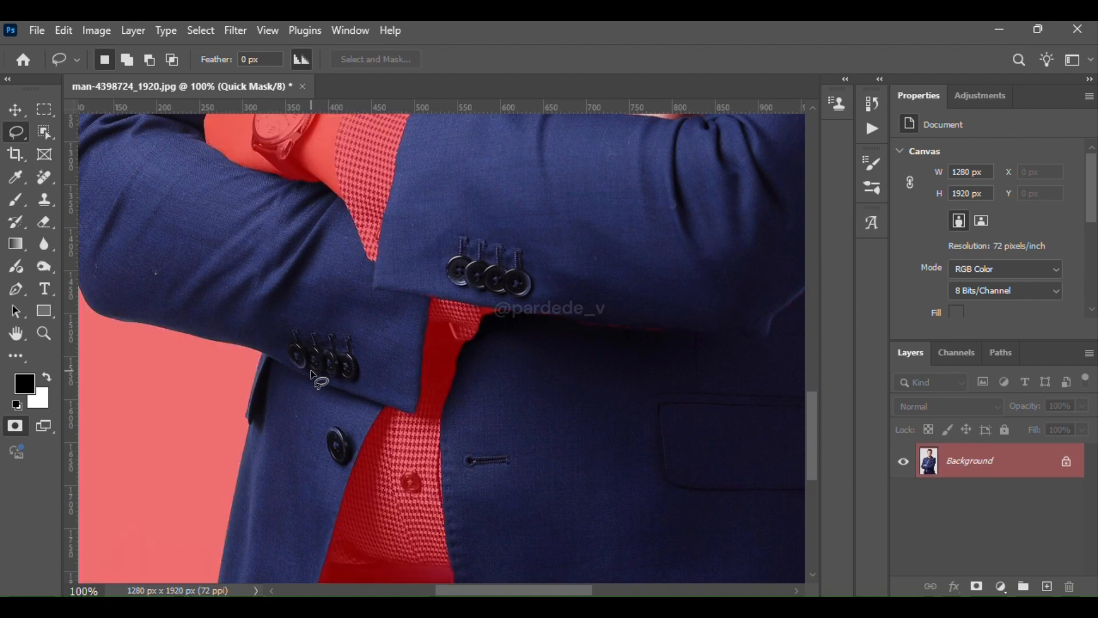
pyautogui.press('e')
pyautogui.press('[')
pyautogui.press('[')
pyautogui.press('[')
pyautogui.press('[')
pyautogui.press('[')
pyautogui.press('[')
pyautogui.press('[')
pyautogui.keyDown('alt'); pyautogui.scroll(3, 295, 352); pyautogui.keyUp('alt')
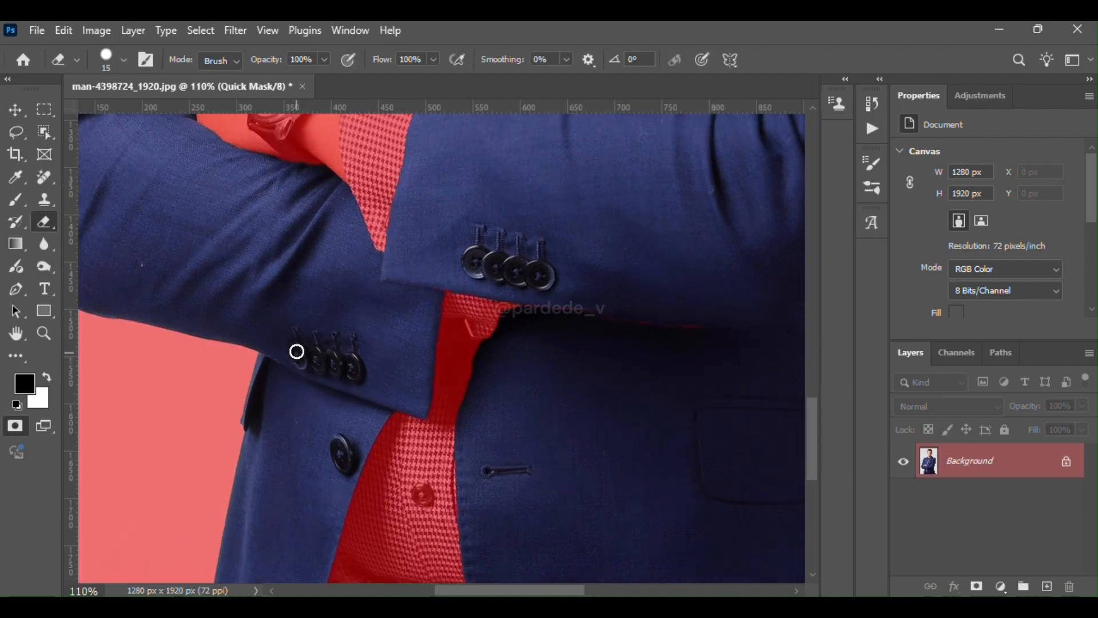
pyautogui.press('[')
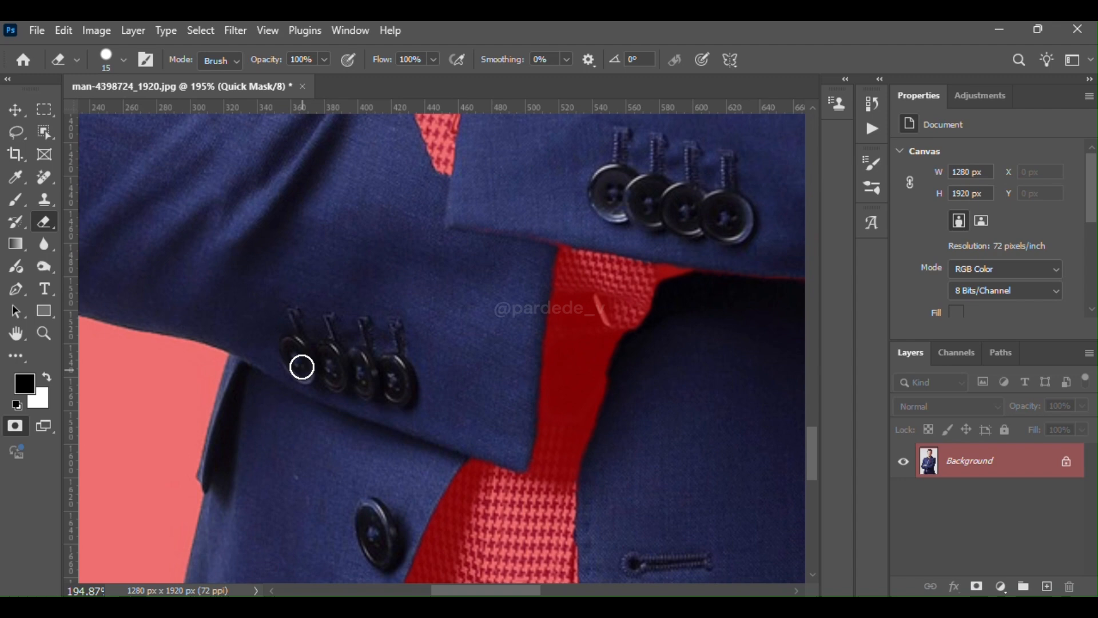
# - Mask out the four buttons on the lower sleeve cuff with a 10 px Eraser in white
pyautogui.press('x')
pyautogui.moveTo(290, 344); pyautogui.dragTo(302, 375)
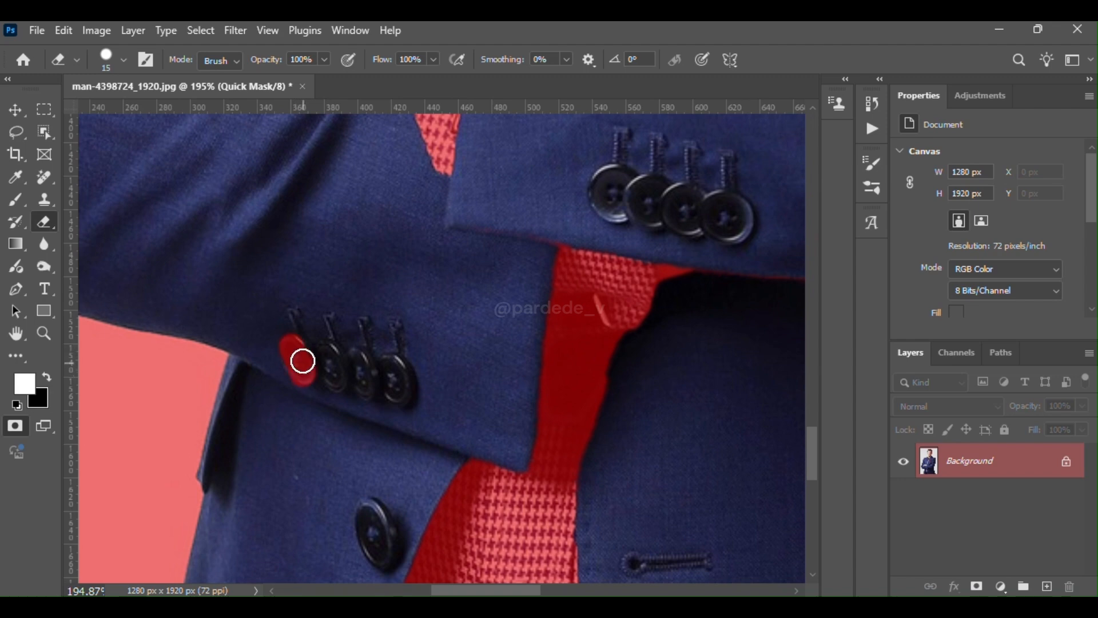
pyautogui.hotkey('ctrl', 'z')
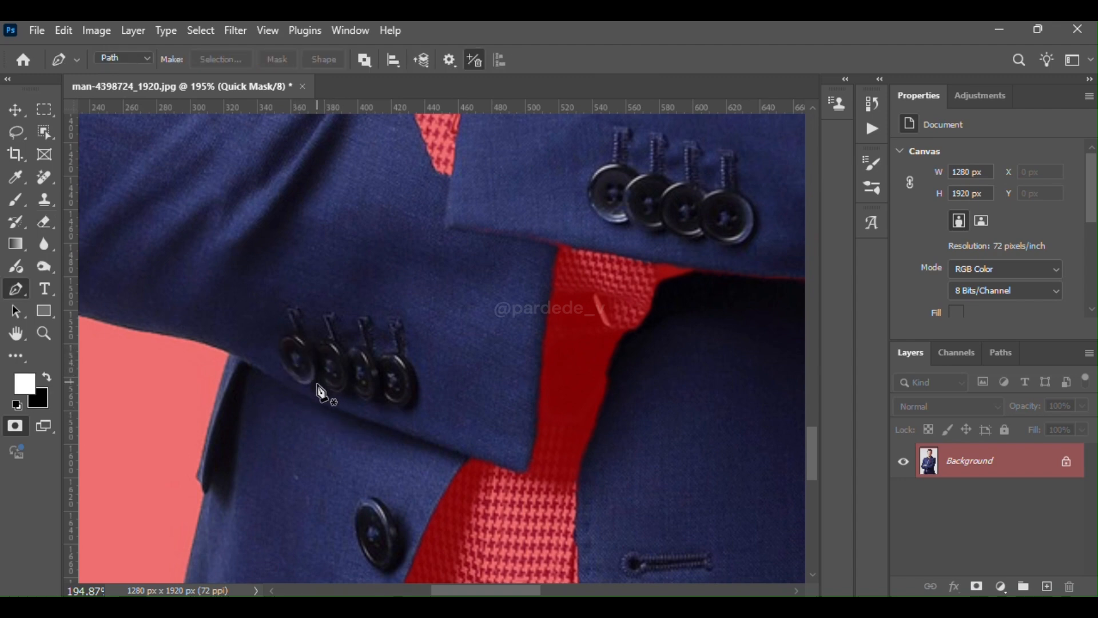
pyautogui.press('p')
pyautogui.press('e')
pyautogui.press('[')
pyautogui.scroll(2, 304, 375)
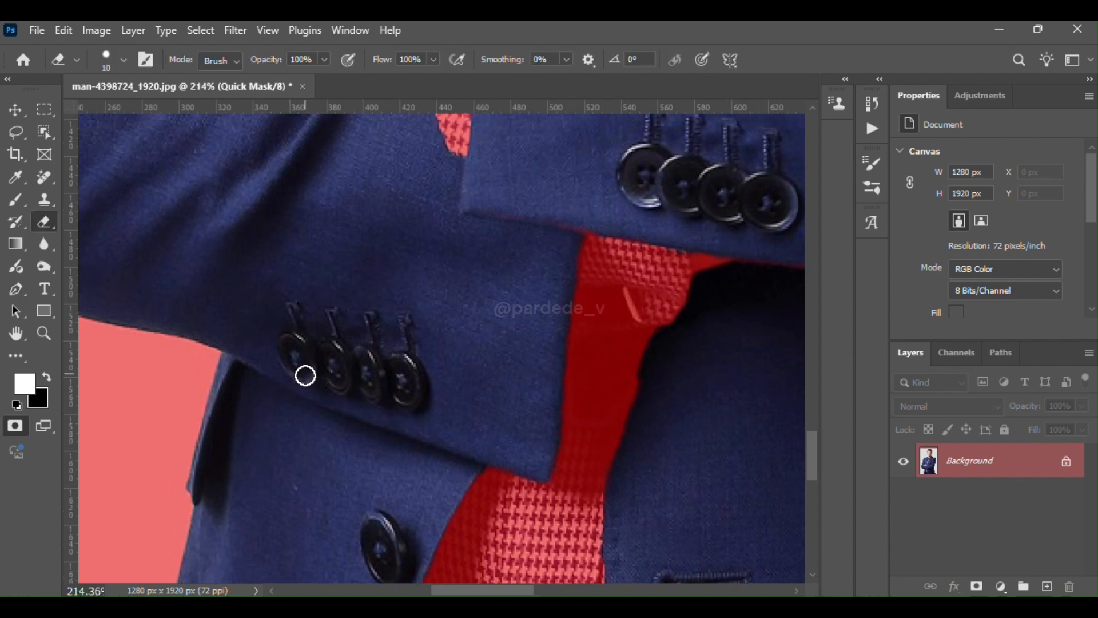
pyautogui.click(304, 372)
pyautogui.moveTo(286, 342)
pyautogui.mouseDown()
pyautogui.moveTo(307, 383)
pyautogui.moveTo(357, 378)
pyautogui.moveTo(374, 395)
pyautogui.moveTo(390, 388)
pyautogui.moveTo(425, 404)
pyautogui.moveTo(409, 360)
pyautogui.moveTo(397, 369)
pyautogui.moveTo(363, 351)
pyautogui.moveTo(358, 363)
pyautogui.moveTo(312, 348)
pyautogui.moveTo(337, 368)
pyautogui.moveTo(406, 382)
pyautogui.mouseUp()
pyautogui.scroll(1, 332, 383)
pyautogui.click(282, 392)
pyautogui.press('Return')
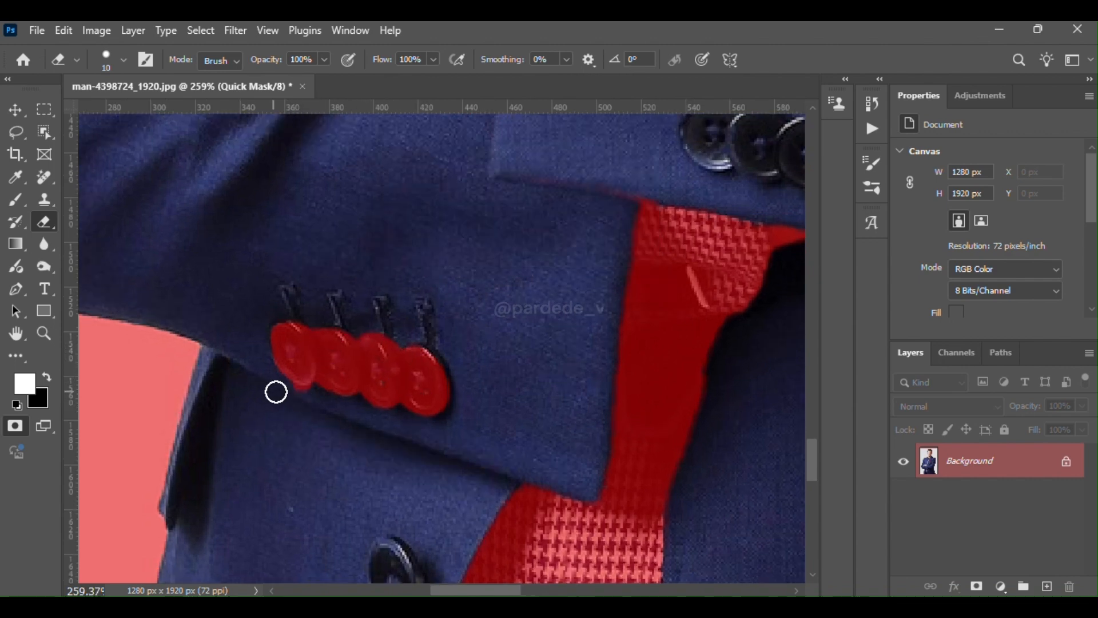
pyautogui.press('x')
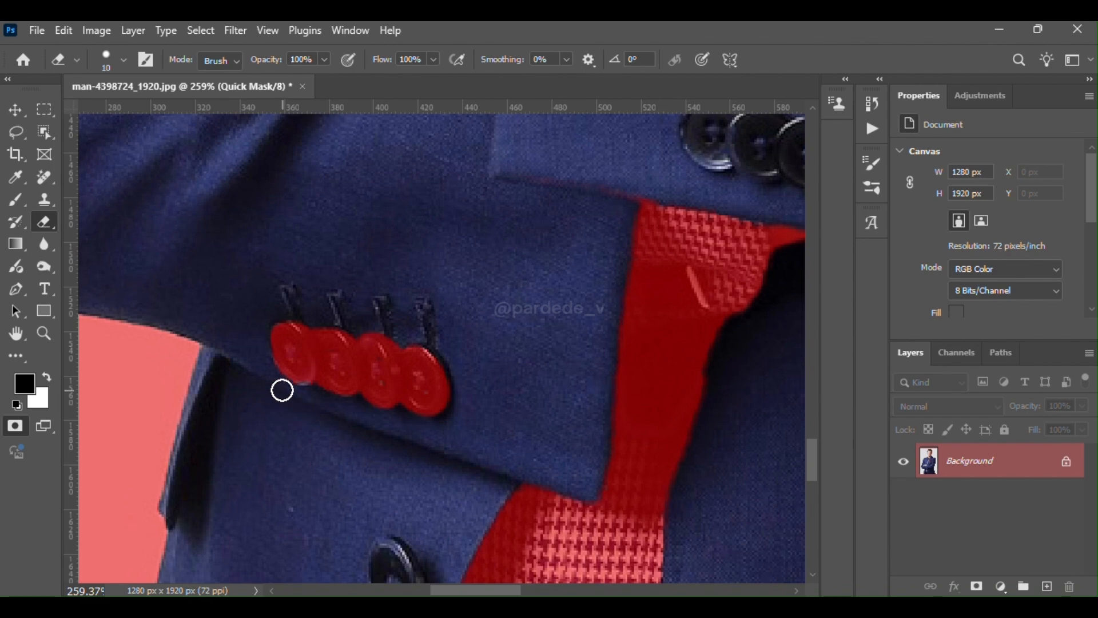
pyautogui.press('x')
# - Mask out the single button on the jacket's front, below the sleeve cuff
pyautogui.scroll(-3, 326, 339)
pyautogui.moveTo(536, 291)
pyautogui.mouseDown()
pyautogui.moveTo(483, 319)
pyautogui.moveTo(470, 113)
pyautogui.mouseUp()
pyautogui.scroll(1, 308, 391)
pyautogui.moveTo(337, 399)
pyautogui.mouseDown()
pyautogui.moveTo(313, 340)
pyautogui.moveTo(338, 369)
pyautogui.mouseUp()
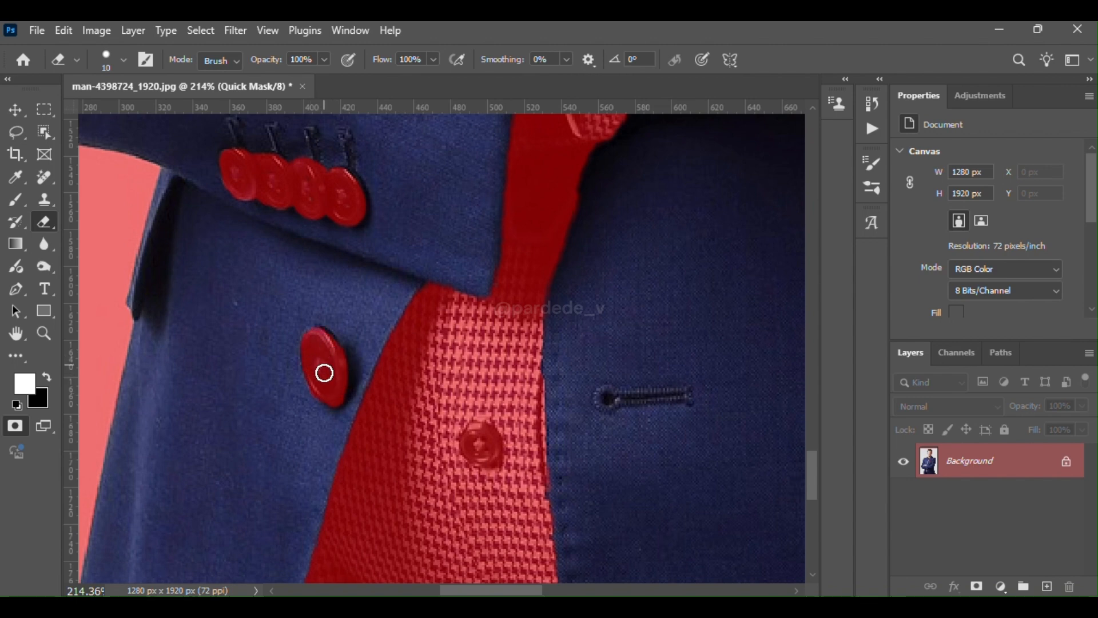
# - Mask out the four buttons on the upper forearm's sleeve cuff
pyautogui.scroll(-4, 324, 373)
pyautogui.moveTo(565, 147); pyautogui.dragTo(468, 338)
pyautogui.scroll(8, 430, 303)
pyautogui.moveTo(606, 393)
pyautogui.mouseDown()
pyautogui.moveTo(545, 379)
pyautogui.moveTo(507, 389)
pyautogui.moveTo(483, 365)
pyautogui.moveTo(455, 380)
pyautogui.moveTo(428, 355)
pyautogui.moveTo(402, 364)
pyautogui.moveTo(374, 353)
pyautogui.moveTo(371, 325)
pyautogui.moveTo(393, 307)
pyautogui.moveTo(424, 315)
pyautogui.moveTo(389, 296)
pyautogui.moveTo(374, 329)
pyautogui.moveTo(429, 342)
pyautogui.moveTo(455, 316)
pyautogui.moveTo(546, 353)
pyautogui.moveTo(565, 341)
pyautogui.moveTo(597, 352)
pyautogui.moveTo(605, 370)
pyautogui.moveTo(592, 397)
pyautogui.moveTo(591, 368)
pyautogui.moveTo(590, 387)
pyautogui.moveTo(545, 386)
pyautogui.moveTo(474, 360)
pyautogui.moveTo(518, 354)
pyautogui.moveTo(420, 342)
pyautogui.moveTo(382, 321)
pyautogui.mouseUp()
pyautogui.scroll(-3, 389, 320)
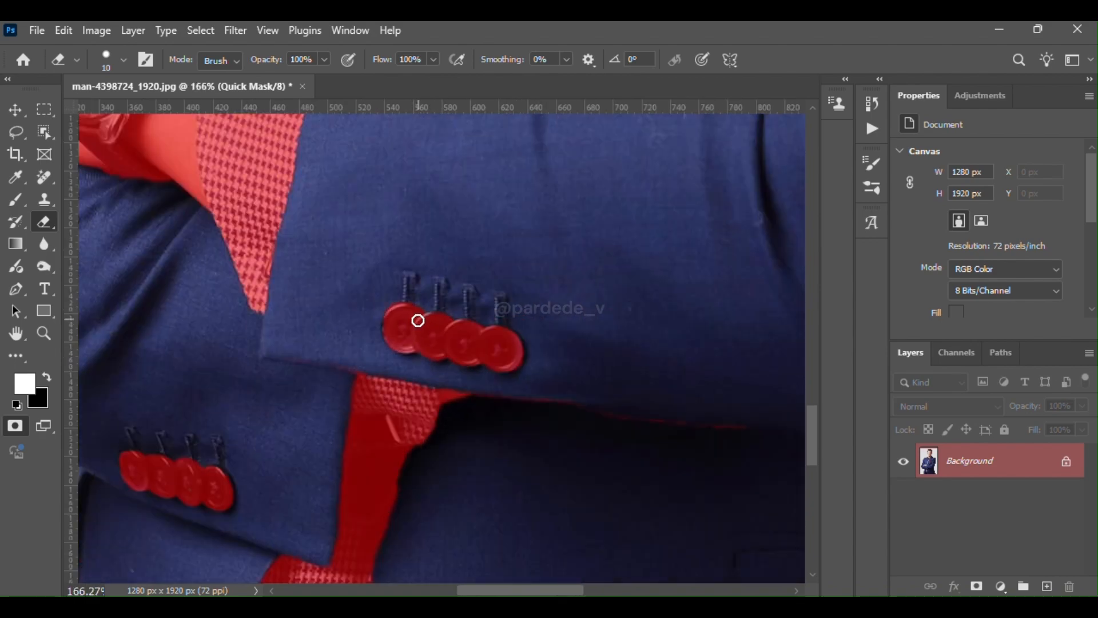
# - Mask out the red pocket square by outlining its triangle with straight Eraser strokes and filling the inside
pyautogui.scroll(-4, 418, 320)
pyautogui.moveTo(137, 349); pyautogui.dragTo(235, 575)
pyautogui.scroll(-3, 368, 361)
pyautogui.moveTo(556, 373); pyautogui.dragTo(379, 552)
pyautogui.scroll(2, 482, 347)
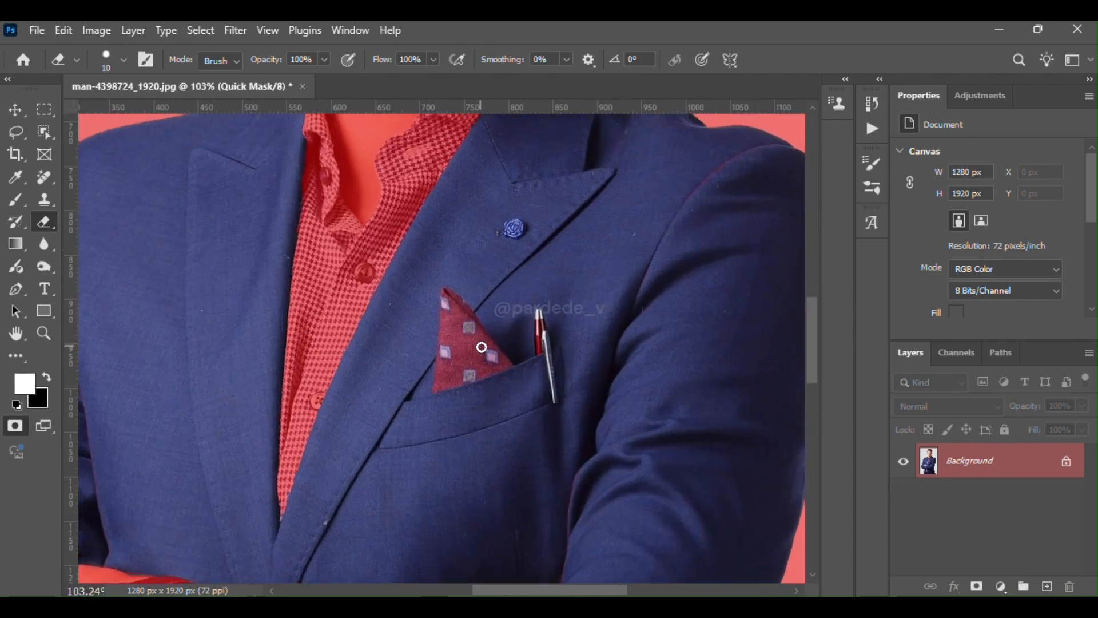
pyautogui.scroll(3, 481, 347)
pyautogui.keyDown('shift'); pyautogui.click(426, 163); pyautogui.keyUp('shift')
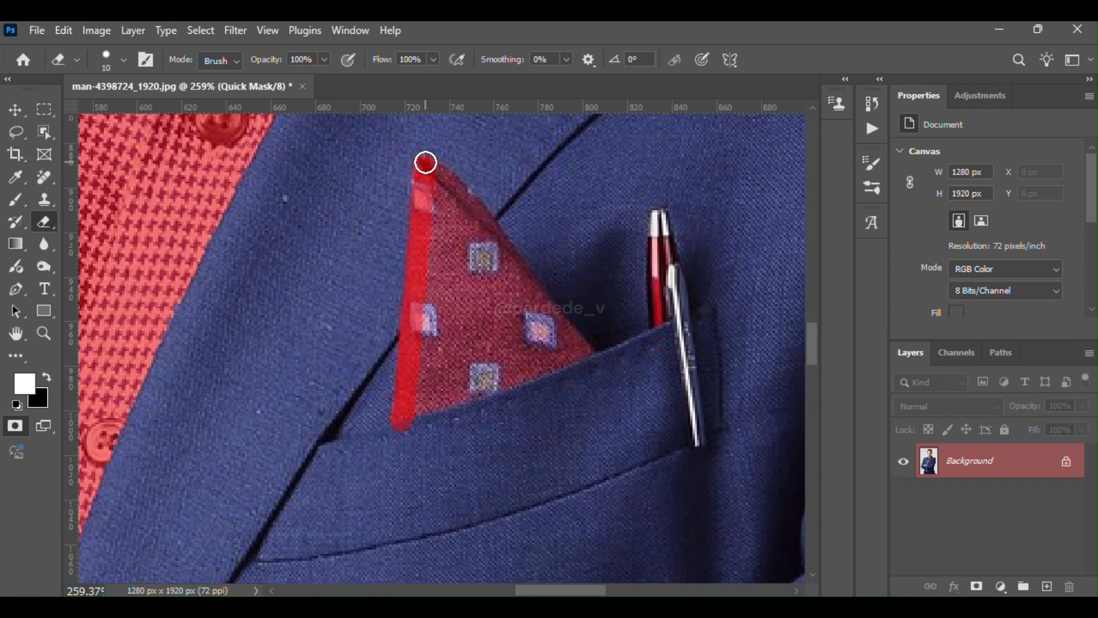
pyautogui.keyDown('shift'); pyautogui.click(495, 241); pyautogui.keyUp('shift')
pyautogui.keyDown('shift'); pyautogui.click(586, 358); pyautogui.keyUp('shift')
pyautogui.keyDown('shift'); pyautogui.click(405, 419); pyautogui.keyUp('shift')
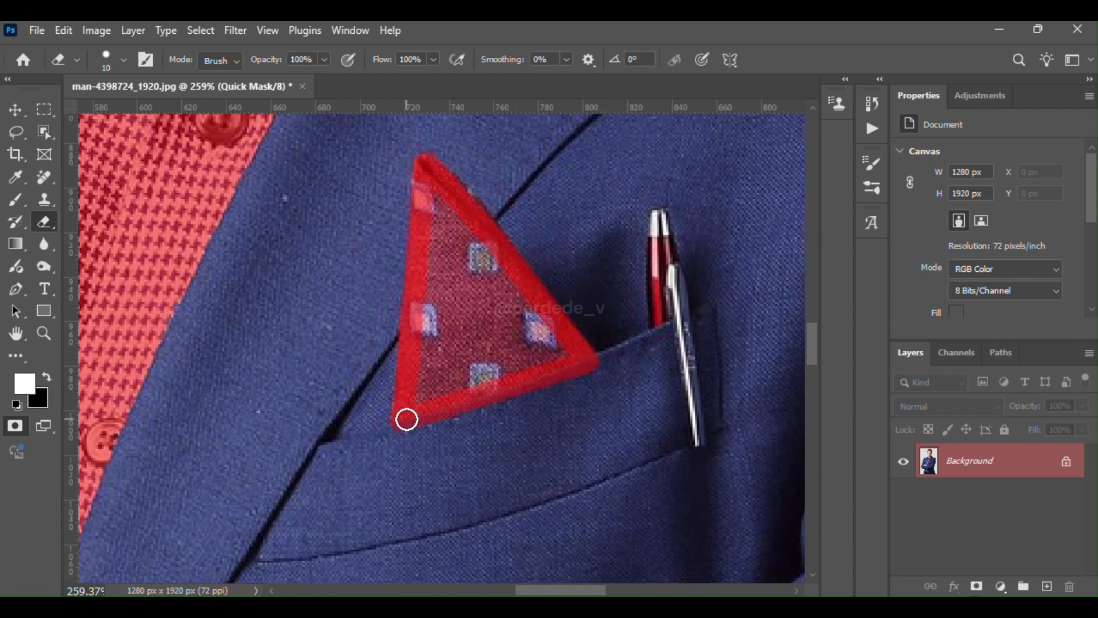
pyautogui.keyDown('shift'); pyautogui.click(417, 408); pyautogui.keyUp('shift')
pyautogui.keyDown('shift'); pyautogui.click(426, 207); pyautogui.keyUp('shift')
pyautogui.moveTo(426, 207)
pyautogui.mouseDown()
pyautogui.moveTo(547, 341)
pyautogui.moveTo(446, 221)
pyautogui.moveTo(548, 357)
pyautogui.moveTo(434, 392)
pyautogui.moveTo(486, 378)
pyautogui.moveTo(510, 329)
pyautogui.moveTo(470, 300)
pyautogui.moveTo(444, 369)
pyautogui.mouseUp()
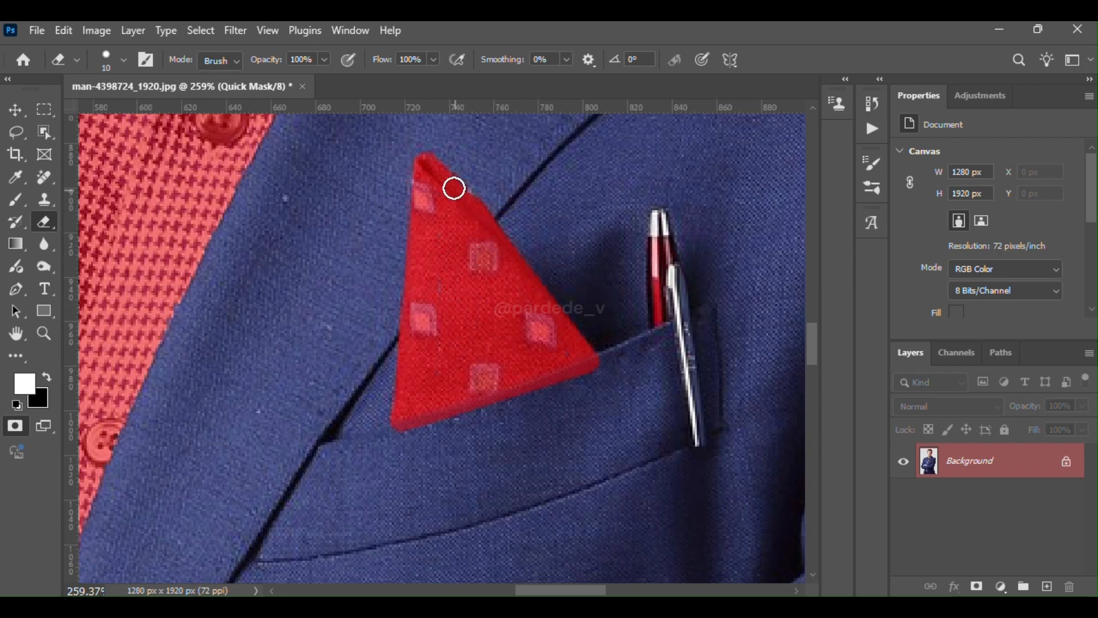
# - Clean up the mask along the pocket square's edges, removing the overspill onto the jacket fabric
pyautogui.press('x')
pyautogui.moveTo(398, 189); pyautogui.dragTo(392, 321)
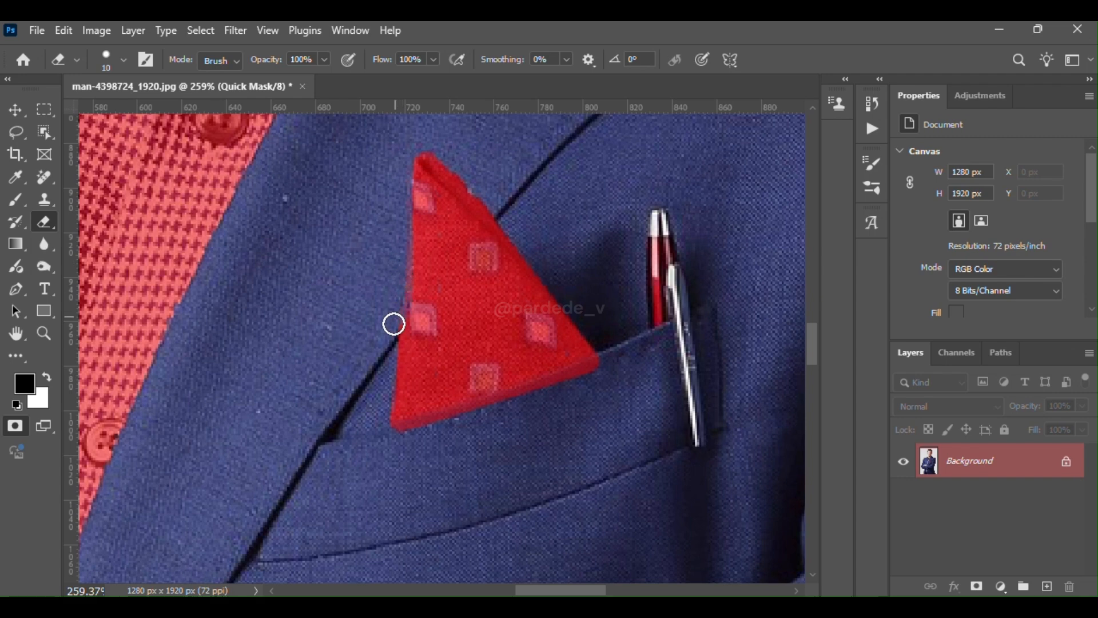
pyautogui.press('x')
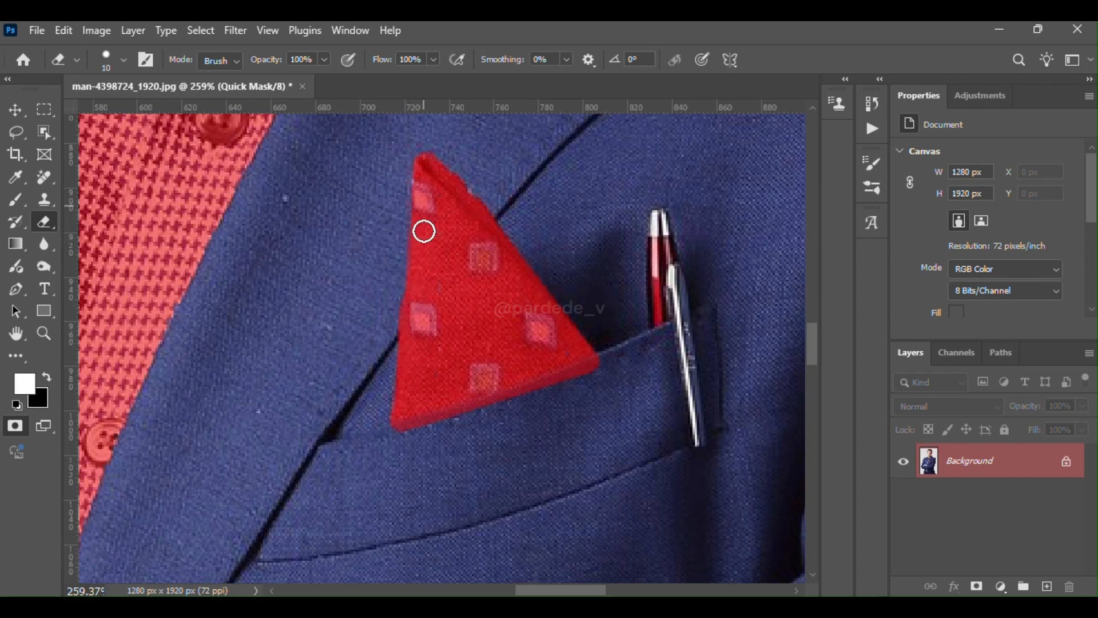
pyautogui.press('x')
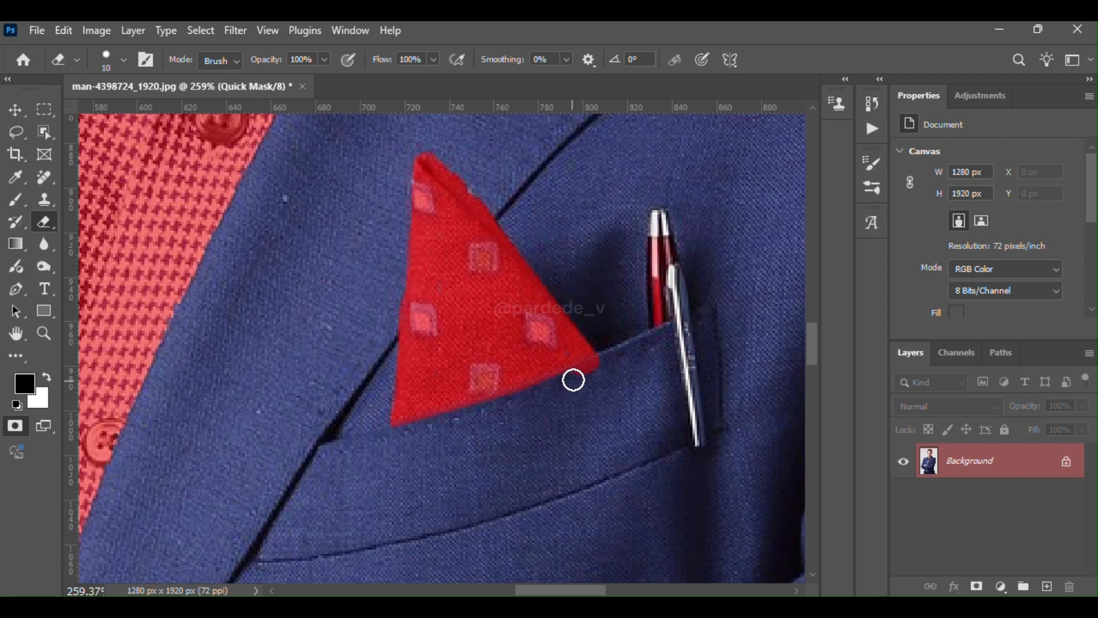
pyautogui.moveTo(574, 380); pyautogui.dragTo(614, 357)
# - Mask out the pen in the breast pocket, using a 7 px Eraser for its thin metal clip
pyautogui.moveTo(692, 355); pyautogui.dragTo(483, 412)
pyautogui.press('x')
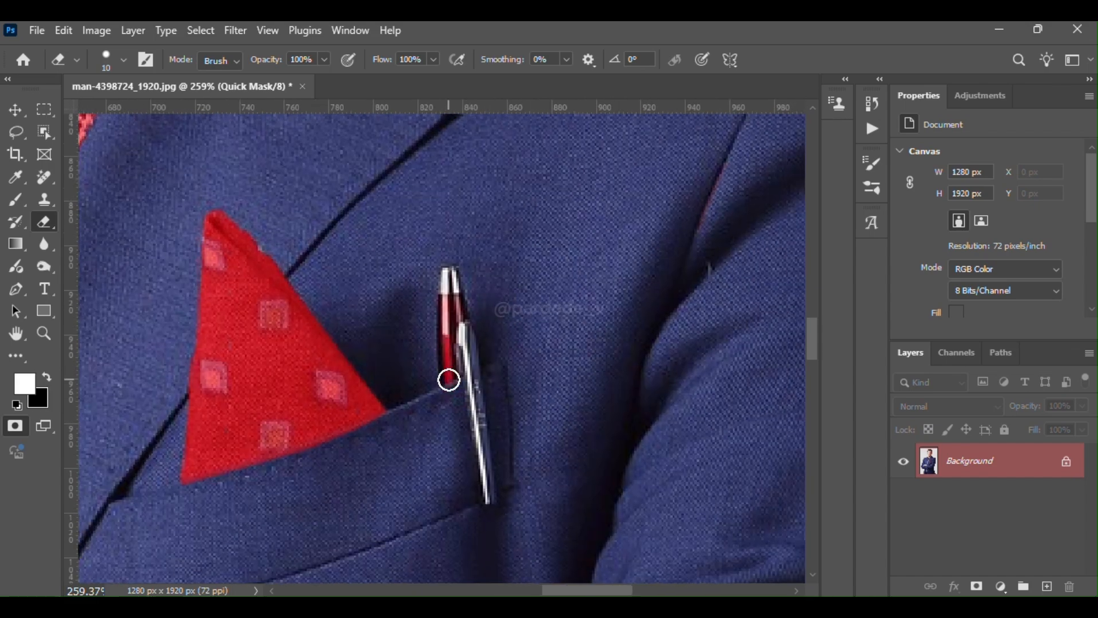
pyautogui.moveTo(449, 380)
pyautogui.mouseDown()
pyautogui.moveTo(449, 279)
pyautogui.moveTo(460, 352)
pyautogui.mouseUp()
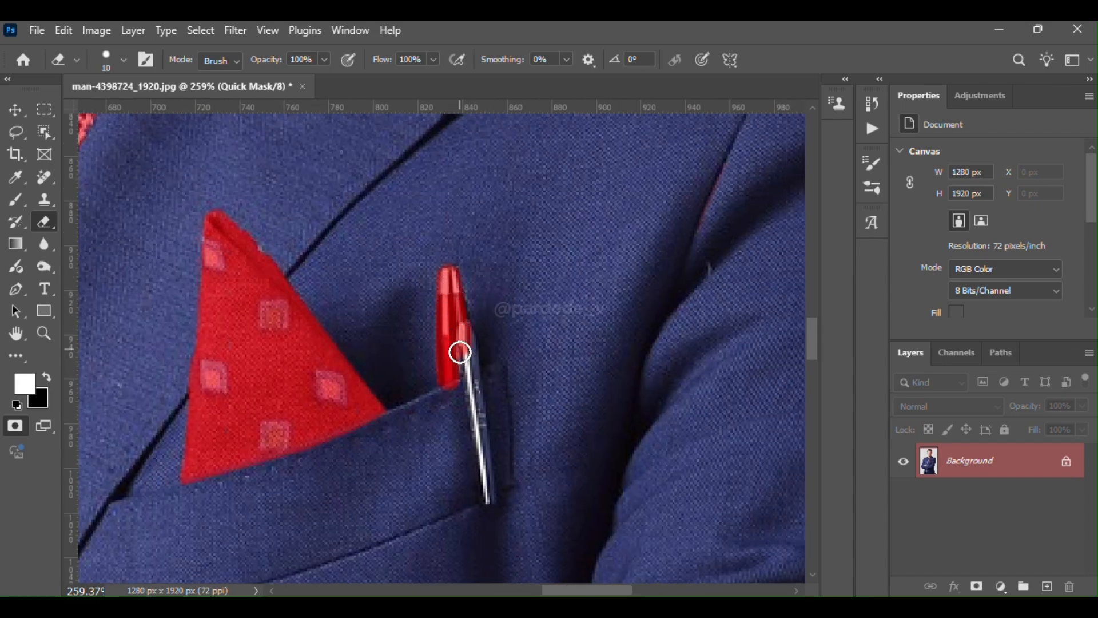
pyautogui.press('x')
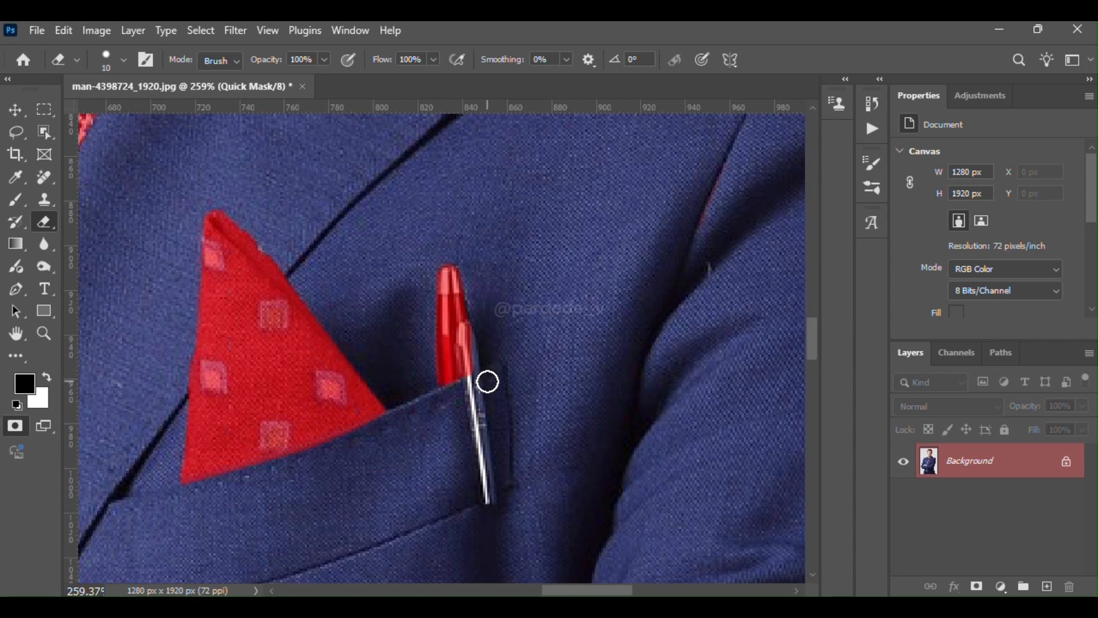
pyautogui.press('x')
pyautogui.press('[')
pyautogui.press('[')
pyautogui.press('[')
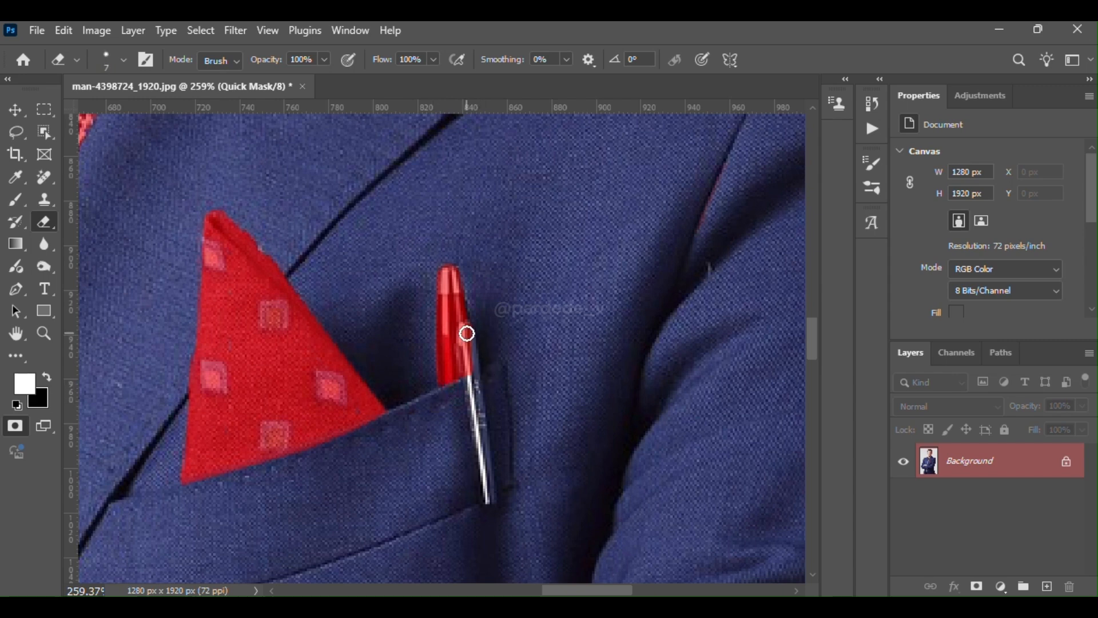
pyautogui.keyDown('shift'); pyautogui.click(488, 499); pyautogui.keyUp('shift')
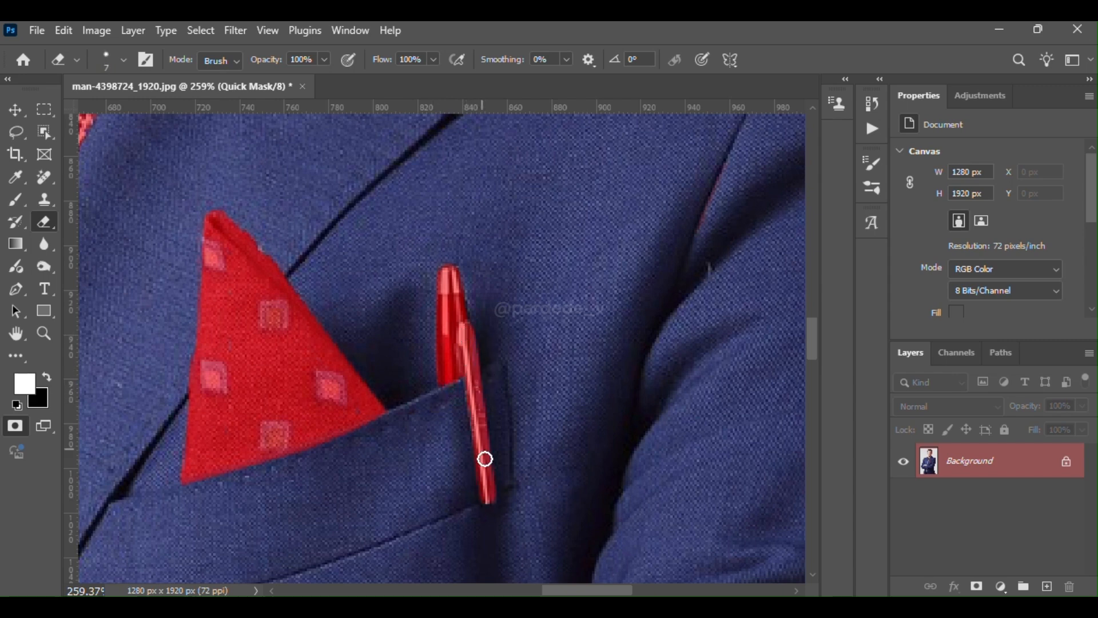
# - Try to mask out the blue flower pin on the lapel
pyautogui.hotkey('ctrl', '0')
pyautogui.scroll(10, 481, 315)
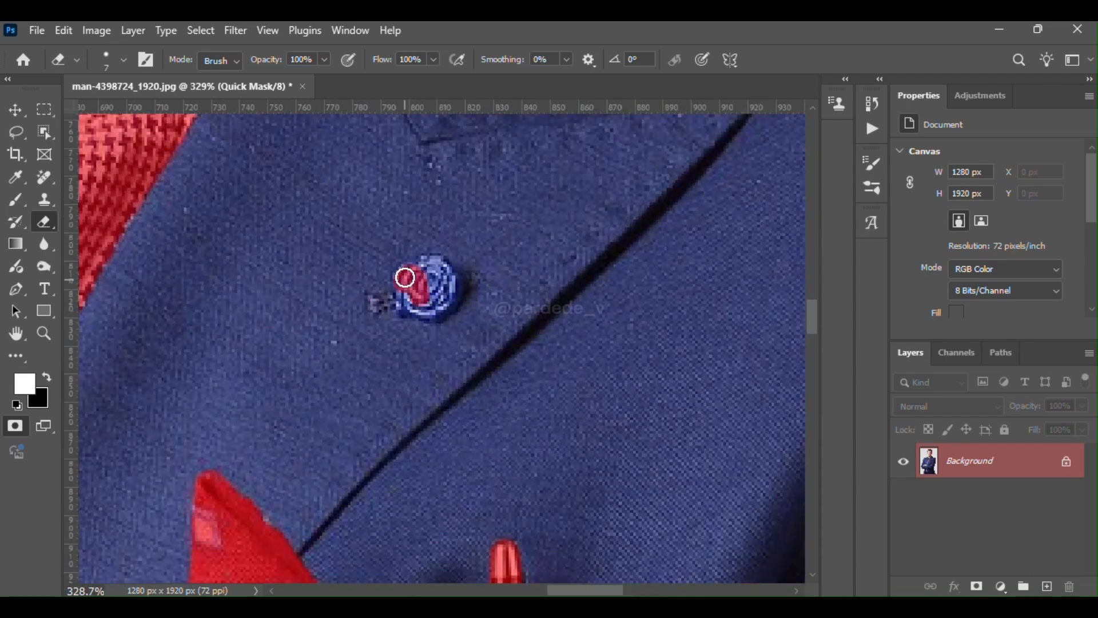
pyautogui.moveTo(415, 307); pyautogui.dragTo(463, 311)
pyautogui.scroll(-9, 463, 312)
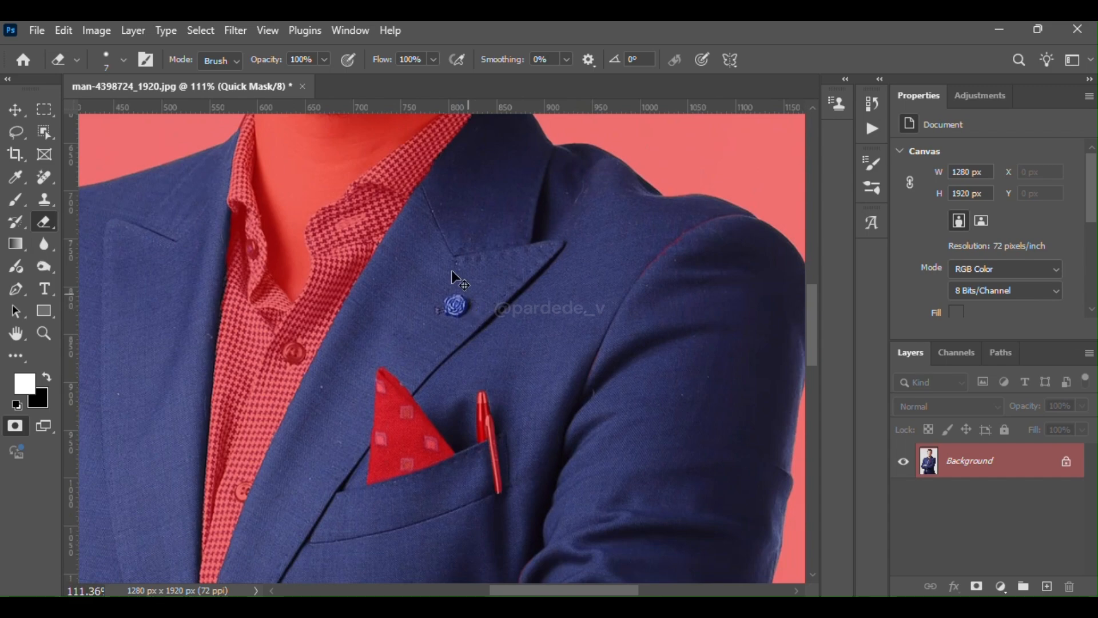
# - Remove the leftover mask line along the shoulder and sleeve seam with a 35 px Eraser in black
pyautogui.scroll(3, 537, 293)
pyautogui.scroll(9, 536, 293)
pyautogui.press('x')
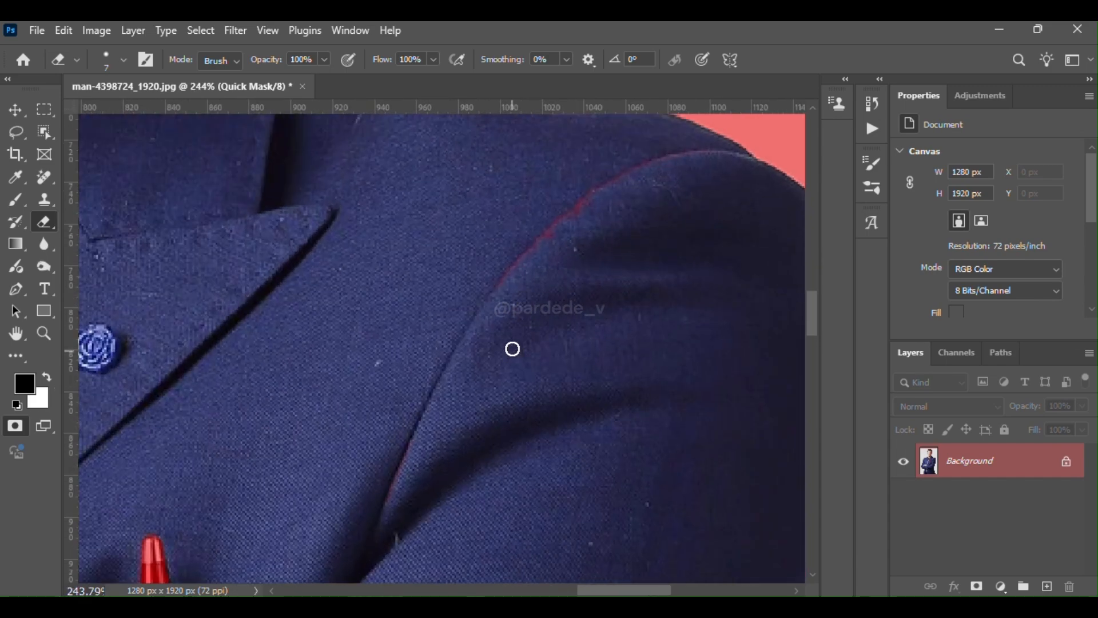
pyautogui.press(']')
pyautogui.press(']')
pyautogui.press(']')
pyautogui.press(']')
pyautogui.press(']')
pyautogui.press(']')
pyautogui.moveTo(498, 294)
pyautogui.mouseDown()
pyautogui.moveTo(563, 225)
pyautogui.moveTo(691, 181)
pyautogui.mouseUp()
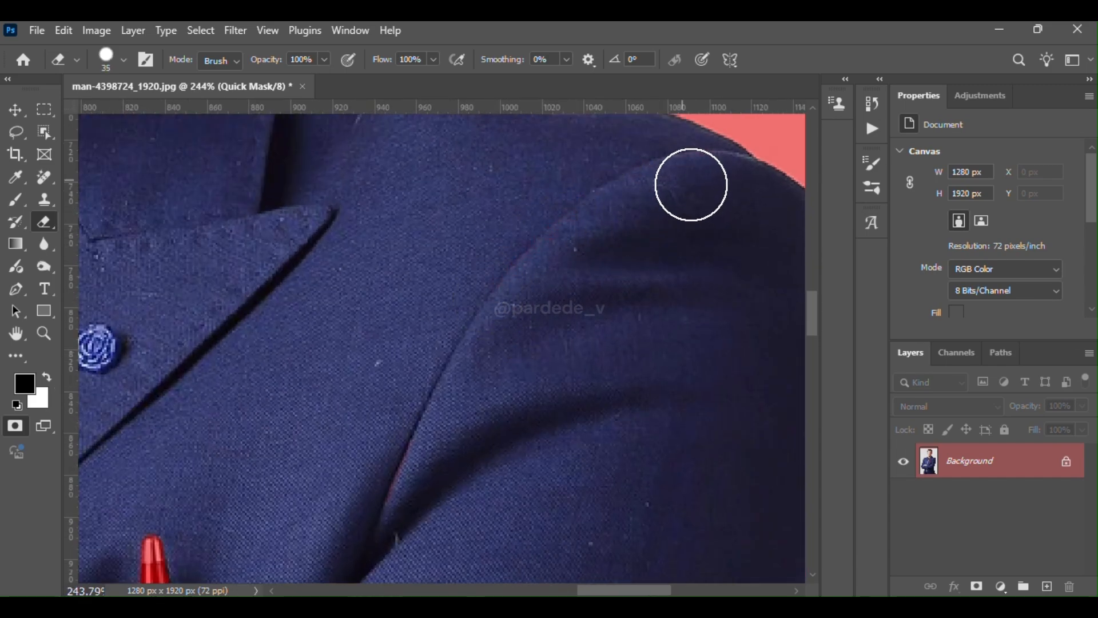
pyautogui.scroll(-5, 459, 414)
pyautogui.moveTo(537, 392); pyautogui.dragTo(608, 176)
# - Remove the leftover mask line beneath the crossed forearm, beside the visible shirt
pyautogui.scroll(-3, 574, 356)
pyautogui.scroll(1, 572, 228)
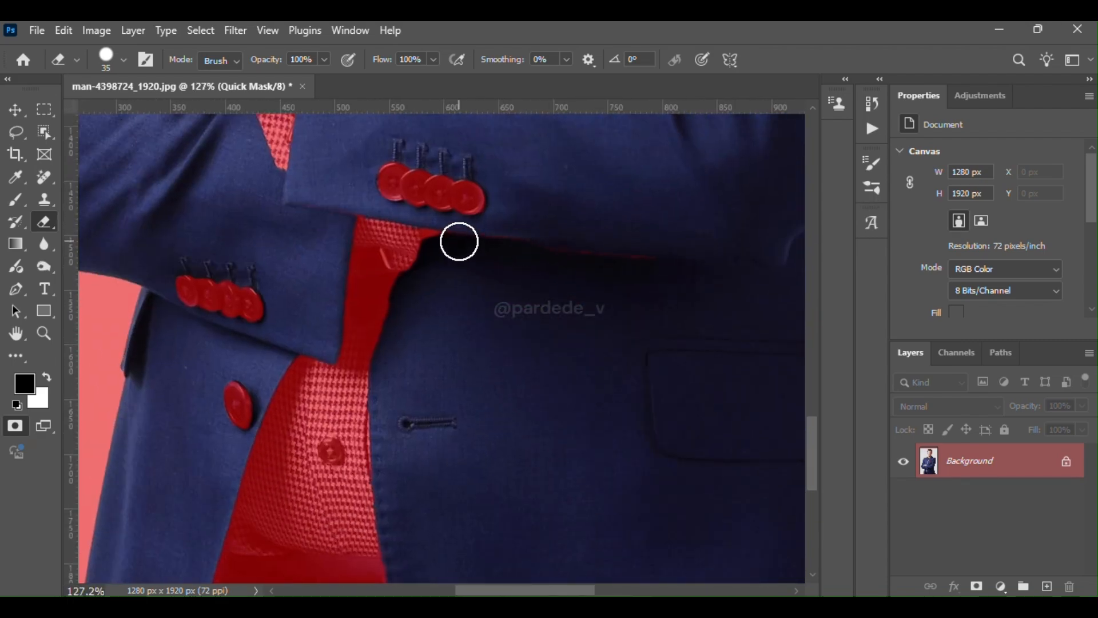
pyautogui.click(441, 244)
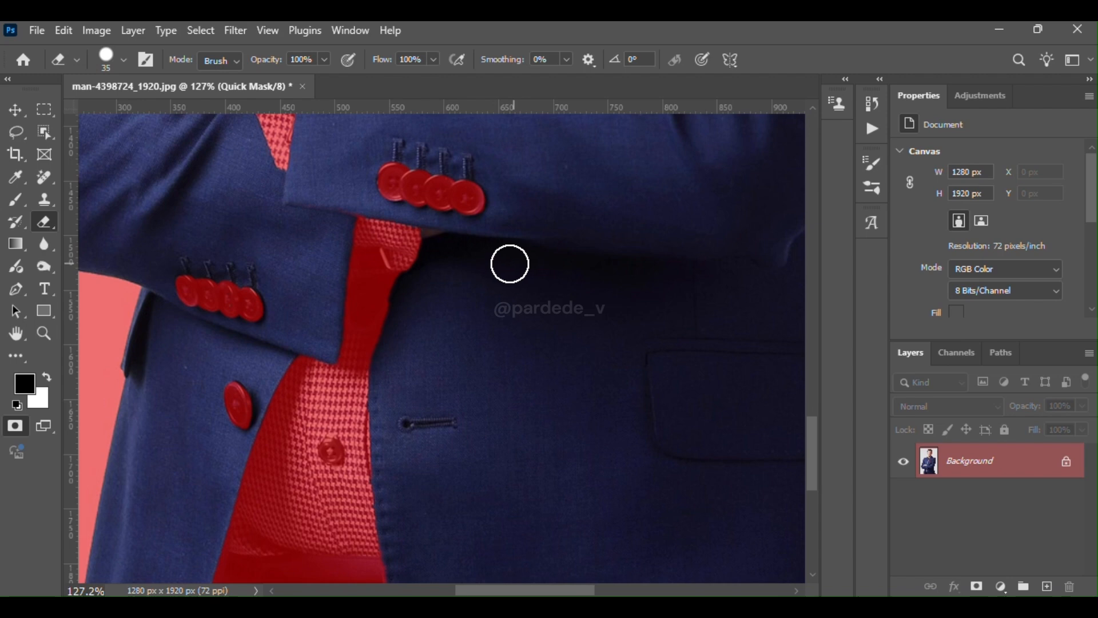
pyautogui.hotkey('ctrl', '0')
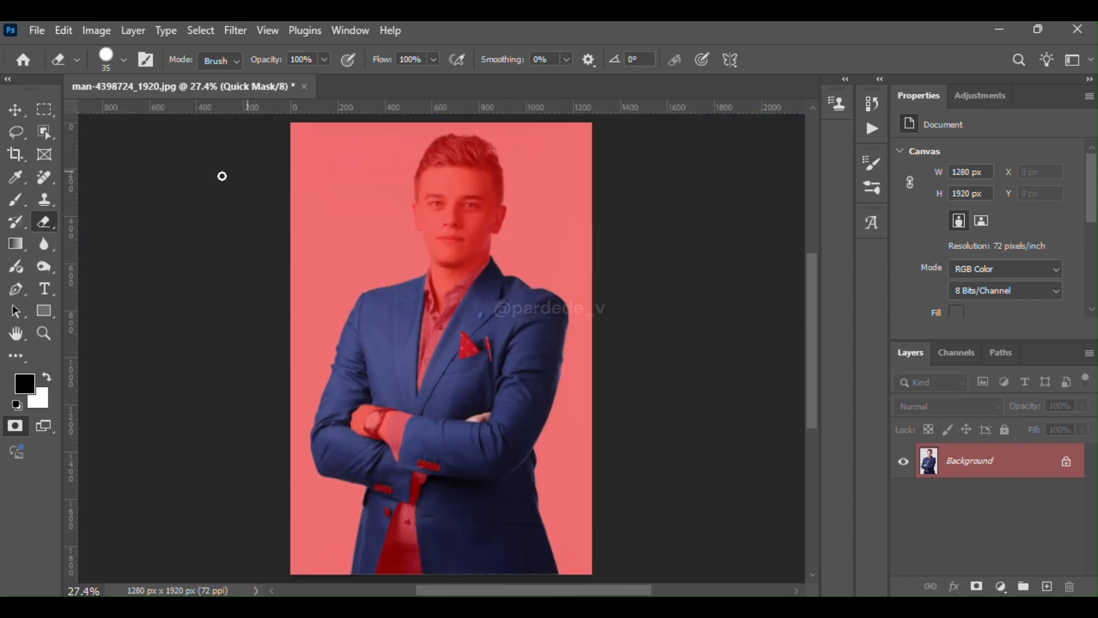
# - Leave Quick Mask mode to get the refined jacket selection and duplicate the Background layer
pyautogui.click(14, 434)
pyautogui.rightClick(930, 468)
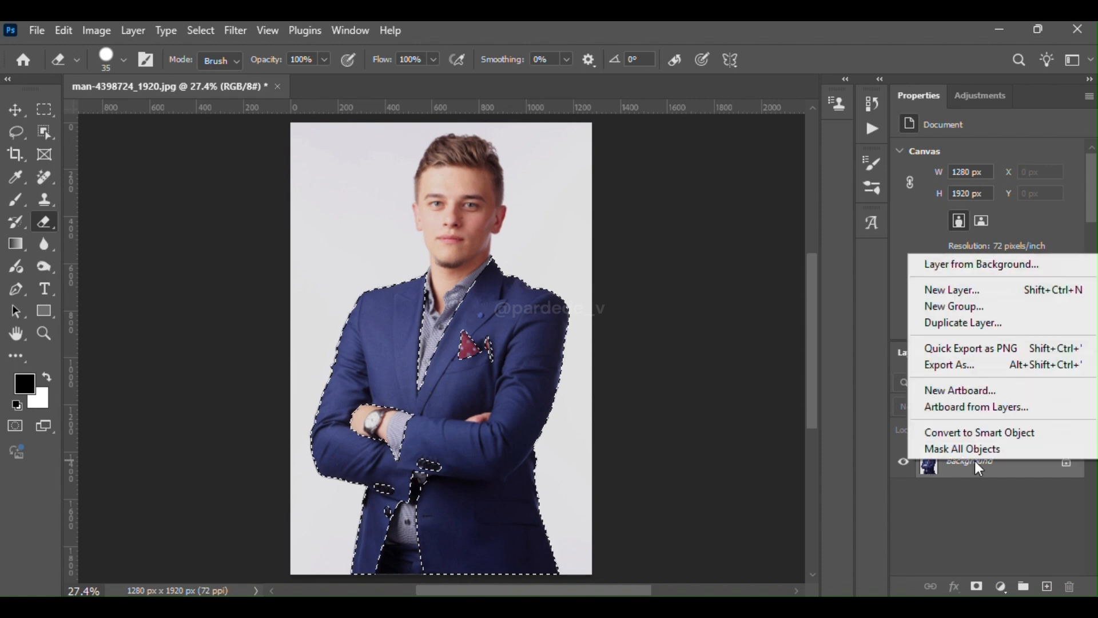
pyautogui.click(1007, 322)
pyautogui.press('Return')
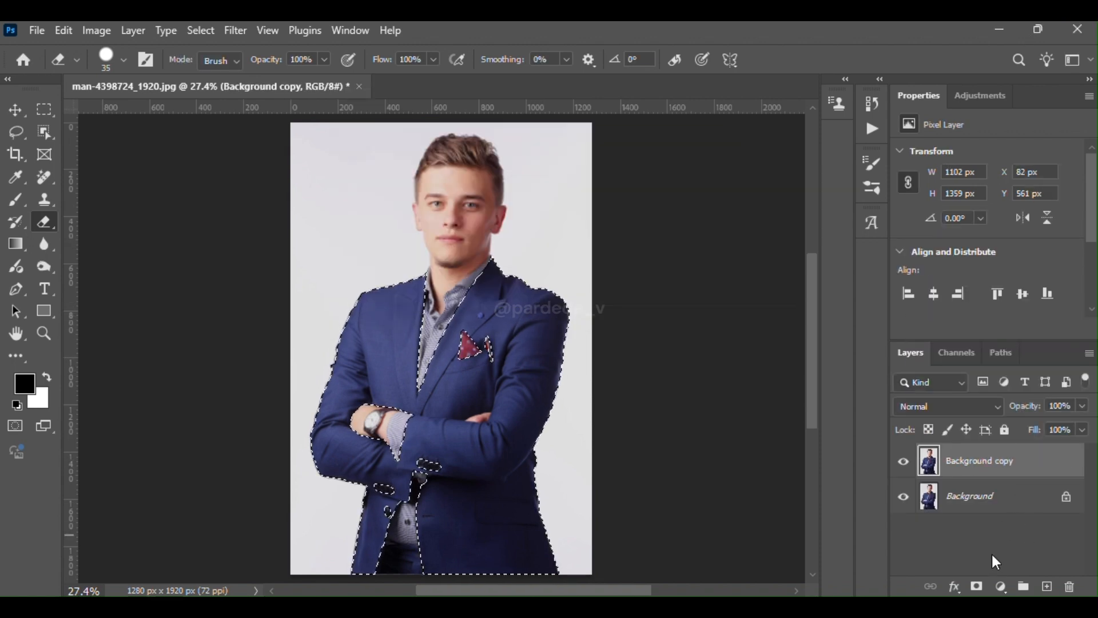
# - Mask the Background copy layer with the jacket selection and clip a Hue/Saturation adjustment with saturation -100 to it
pyautogui.click(977, 586)
pyautogui.click(1001, 586)
pyautogui.click(934, 304)
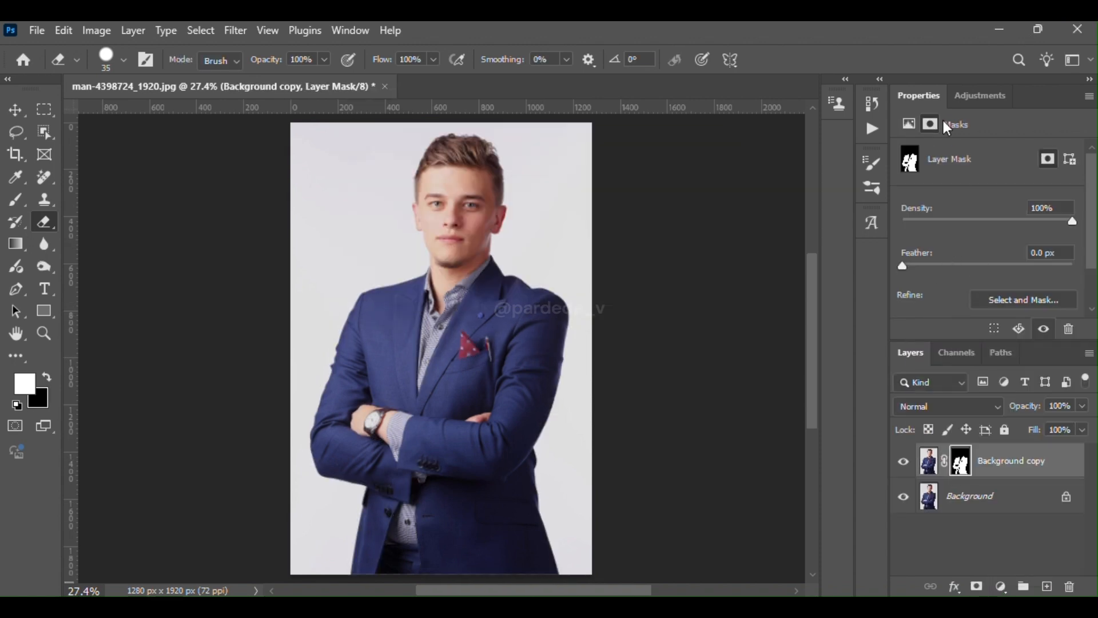
pyautogui.click(980, 95)
pyautogui.click(1033, 223)
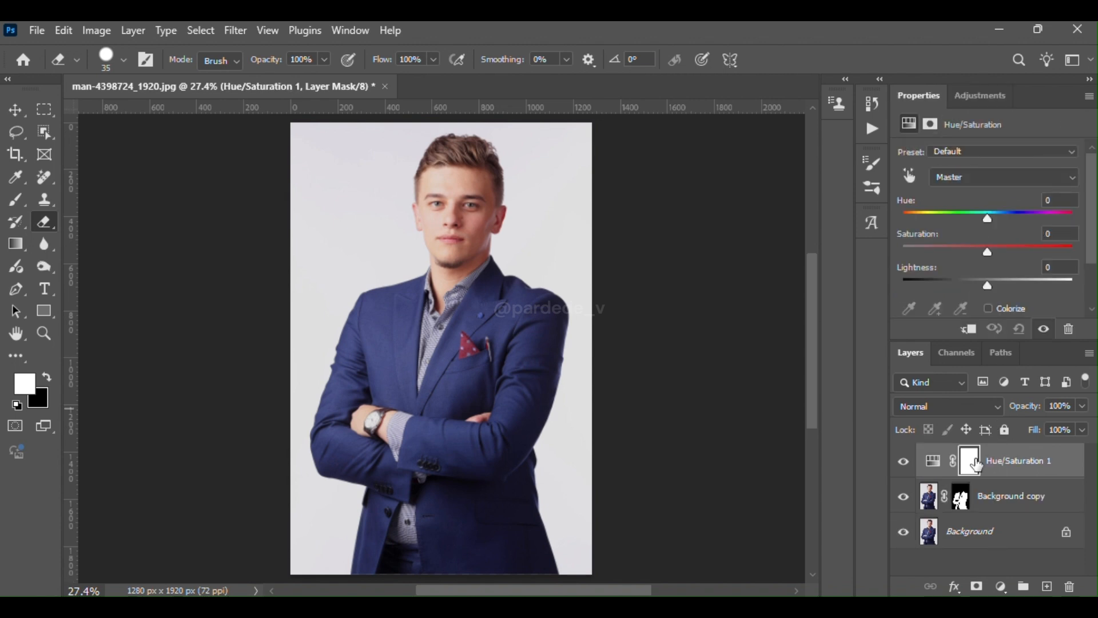
pyautogui.keyDown('alt'); pyautogui.click(945, 472); pyautogui.keyUp('alt')
pyautogui.moveTo(985, 252); pyautogui.dragTo(884, 262)
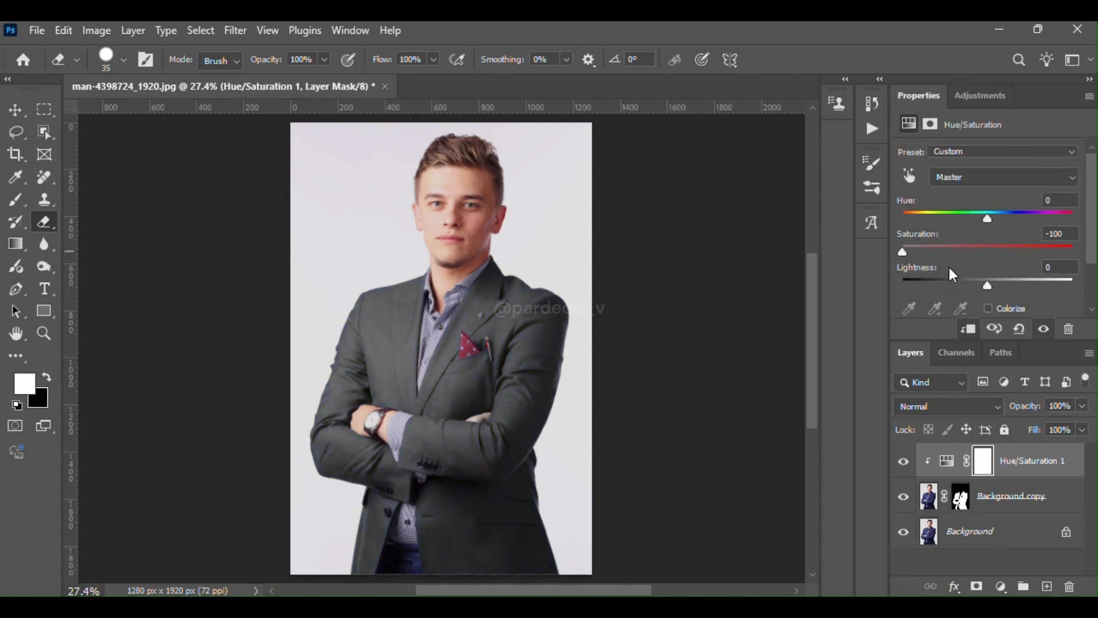
# - Clip a Levels adjustment to the jacket with input levels 16, 1.44 and 170 and output levels 10 and 234
pyautogui.click(980, 97)
pyautogui.click(980, 166)
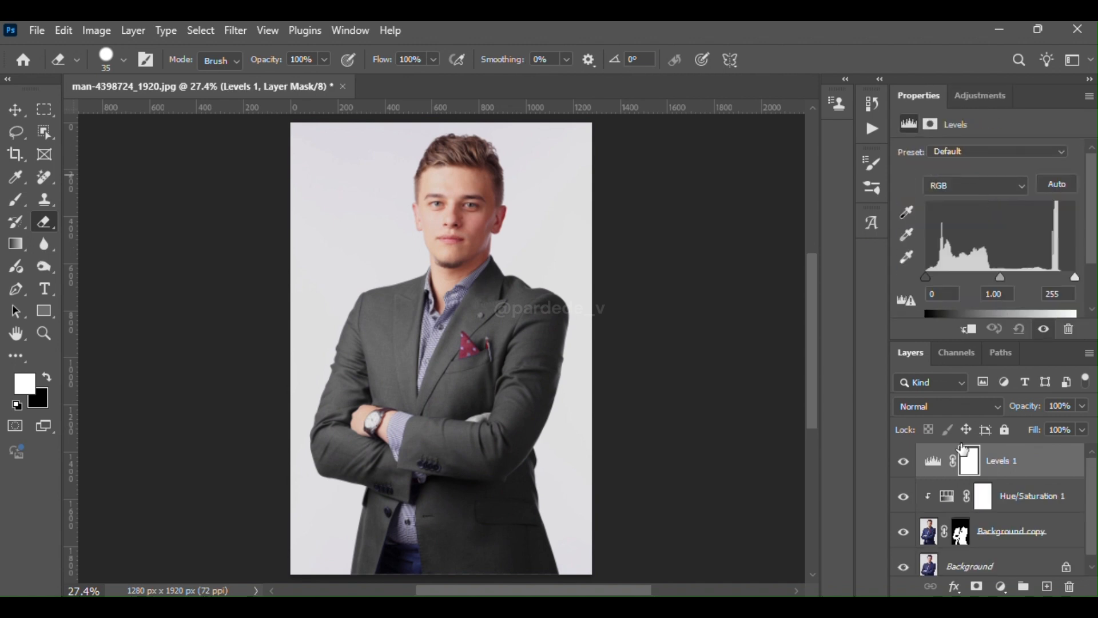
pyautogui.keyDown('alt'); pyautogui.click(933, 475); pyautogui.keyUp('alt')
pyautogui.scroll(-2, 973, 229)
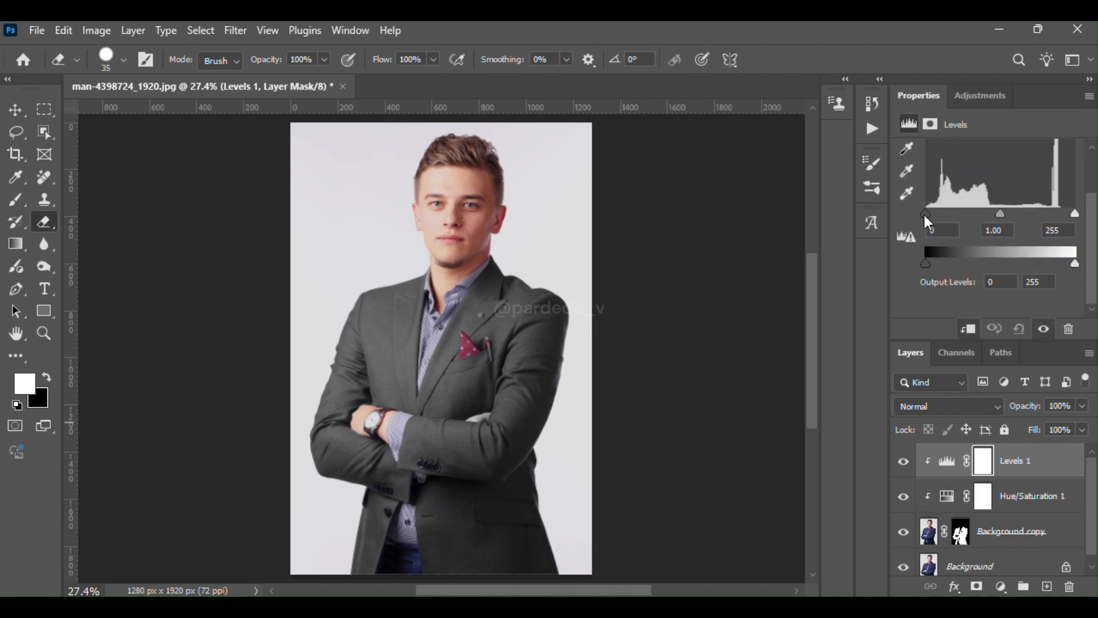
pyautogui.moveTo(928, 219); pyautogui.dragTo(962, 221)
pyautogui.moveTo(1080, 222); pyautogui.dragTo(972, 217)
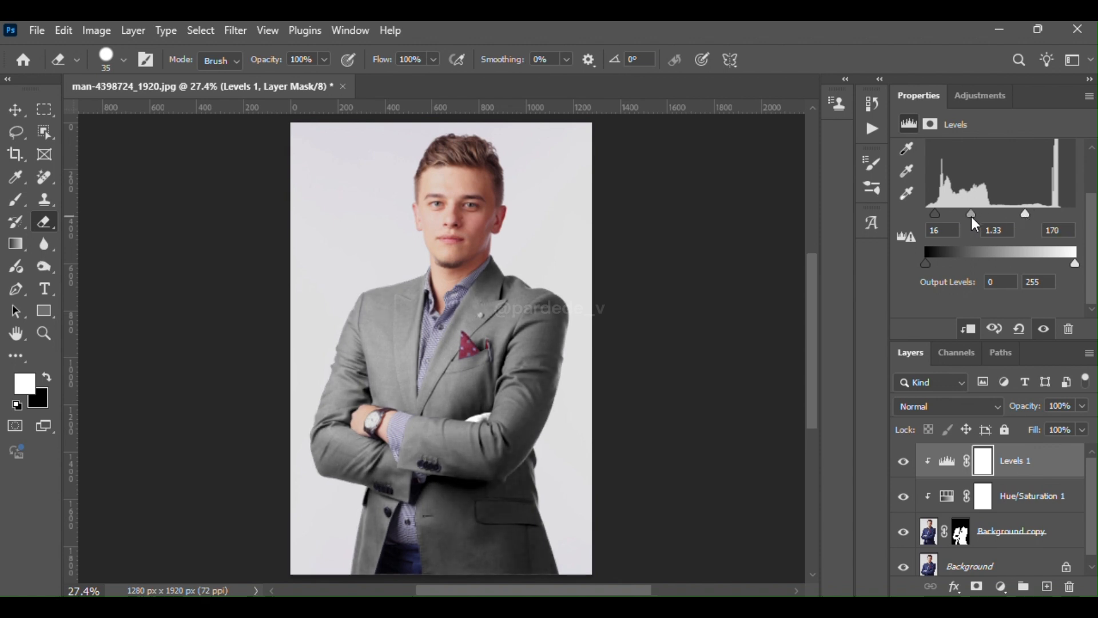
pyautogui.moveTo(928, 262); pyautogui.dragTo(932, 263)
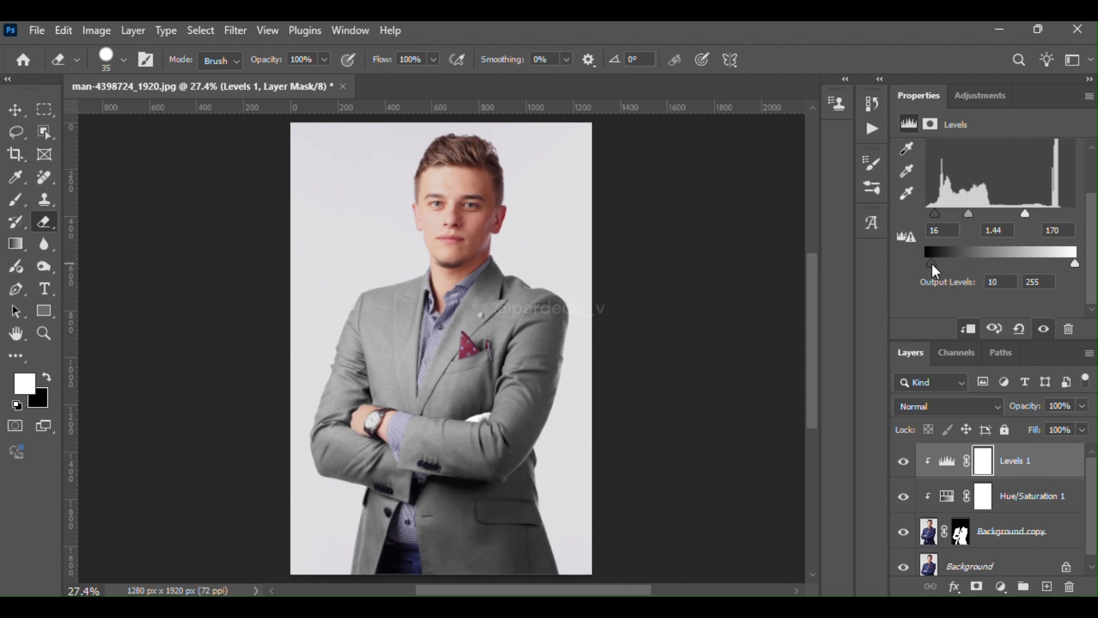
pyautogui.moveTo(1075, 263)
pyautogui.mouseDown()
pyautogui.moveTo(1055, 270)
pyautogui.moveTo(1093, 268)
pyautogui.mouseUp()
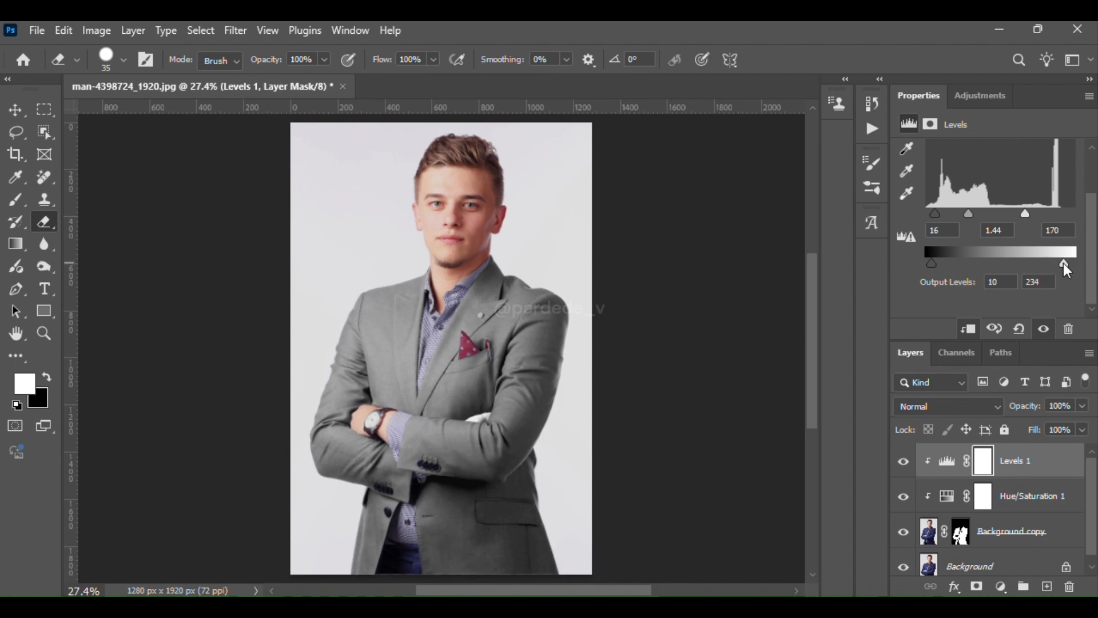
# - Add a Solid Color fill layer in red ff0000 and clip it to the jacket layers
pyautogui.click(1001, 587)
pyautogui.click(984, 289)
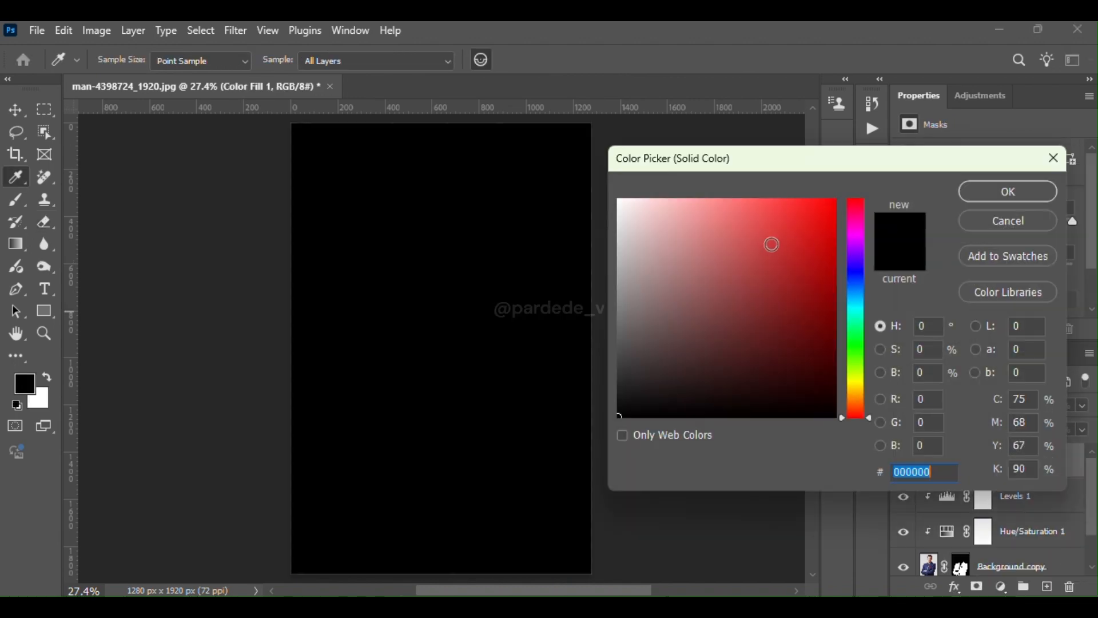
pyautogui.write('ff0000')
pyautogui.click(1005, 199)
pyautogui.hotkey('ctrl', 'alt', 'g')
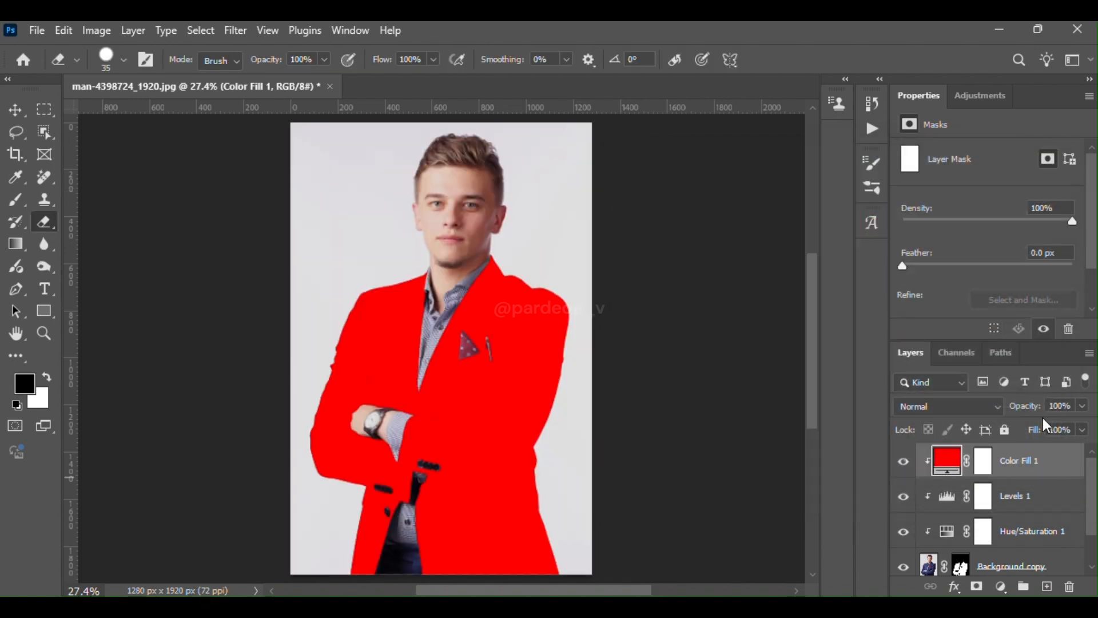
# - Blend the red fill layer with Multiply and set its Fill to 75%
pyautogui.click(924, 406)
pyautogui.click(957, 185)
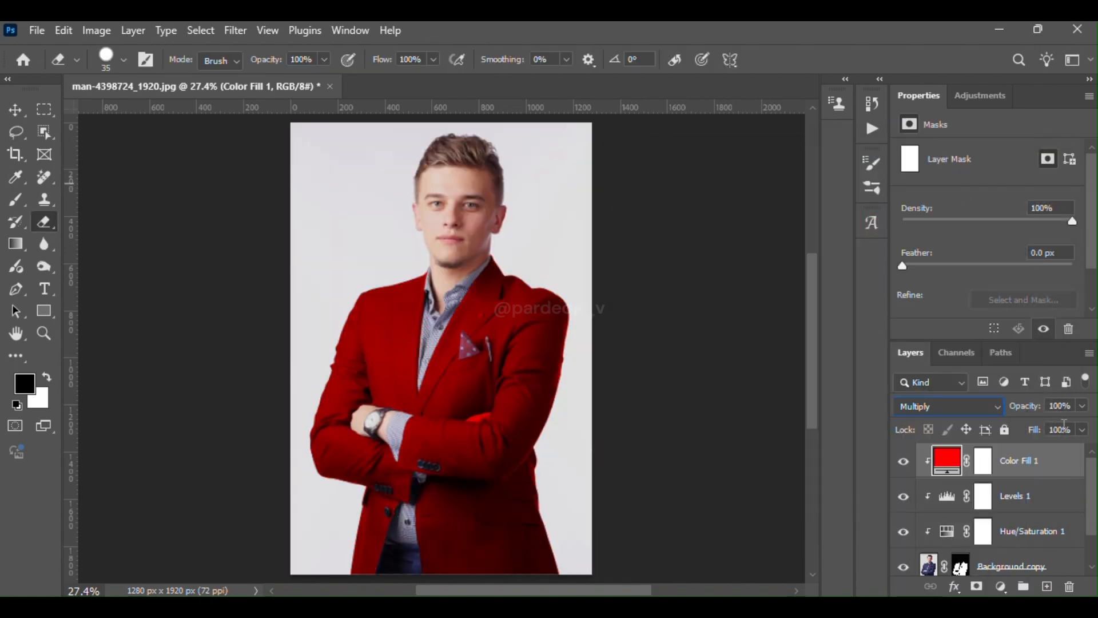
pyautogui.click(1083, 405)
pyautogui.click(1082, 431)
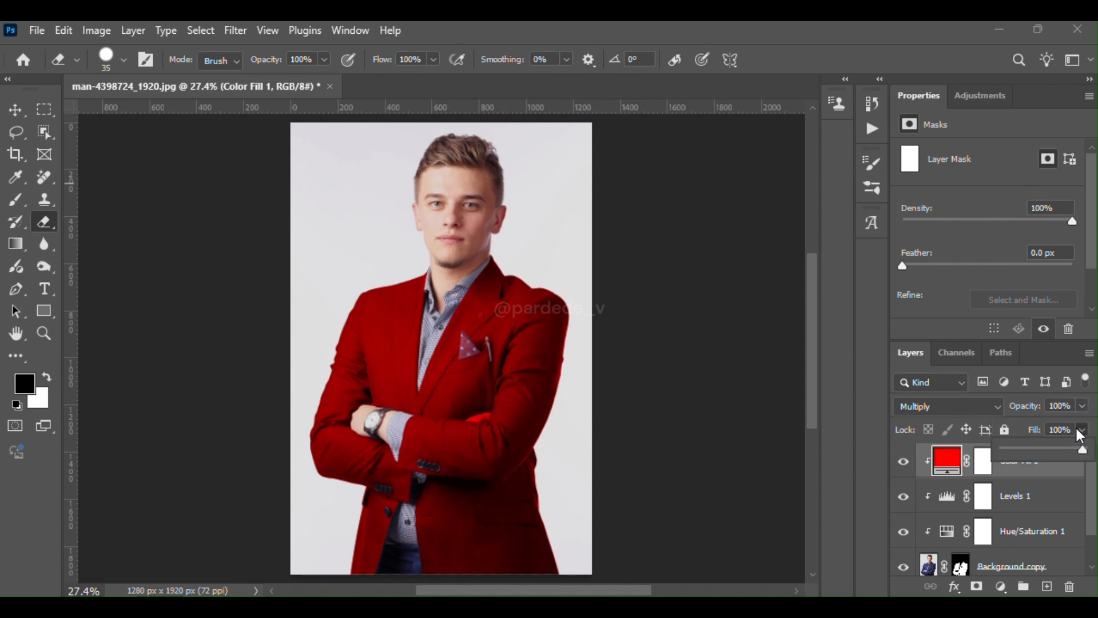
pyautogui.moveTo(1056, 448); pyautogui.dragTo(1063, 453)
pyautogui.press('x')
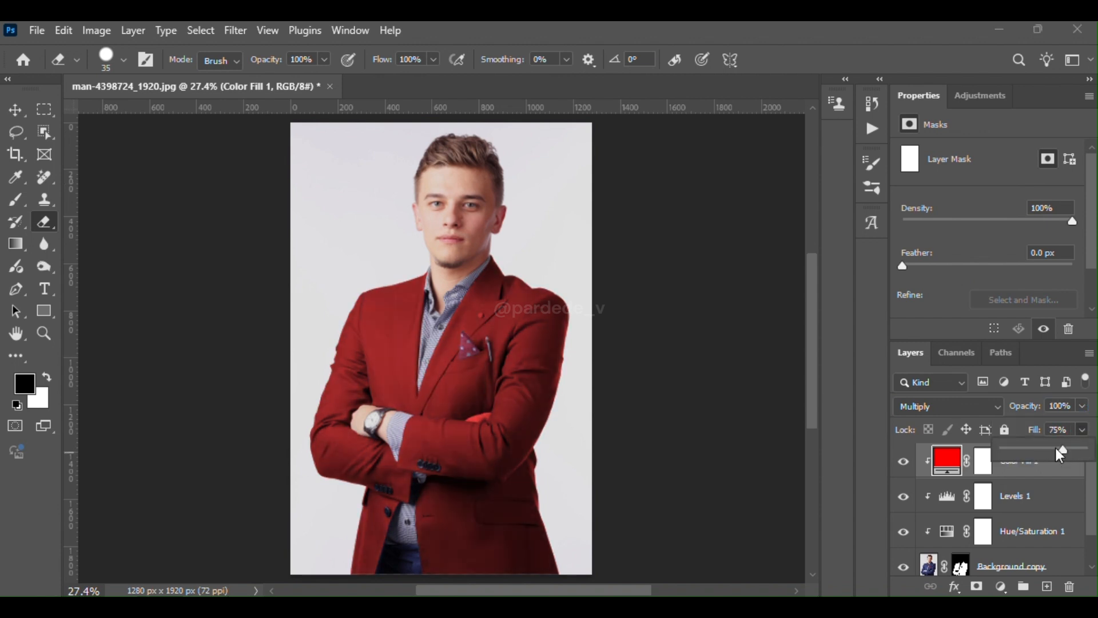
# - Toggle the visibility of all layers above the Background to compare the red jacket with the original
pyautogui.click(1033, 529)
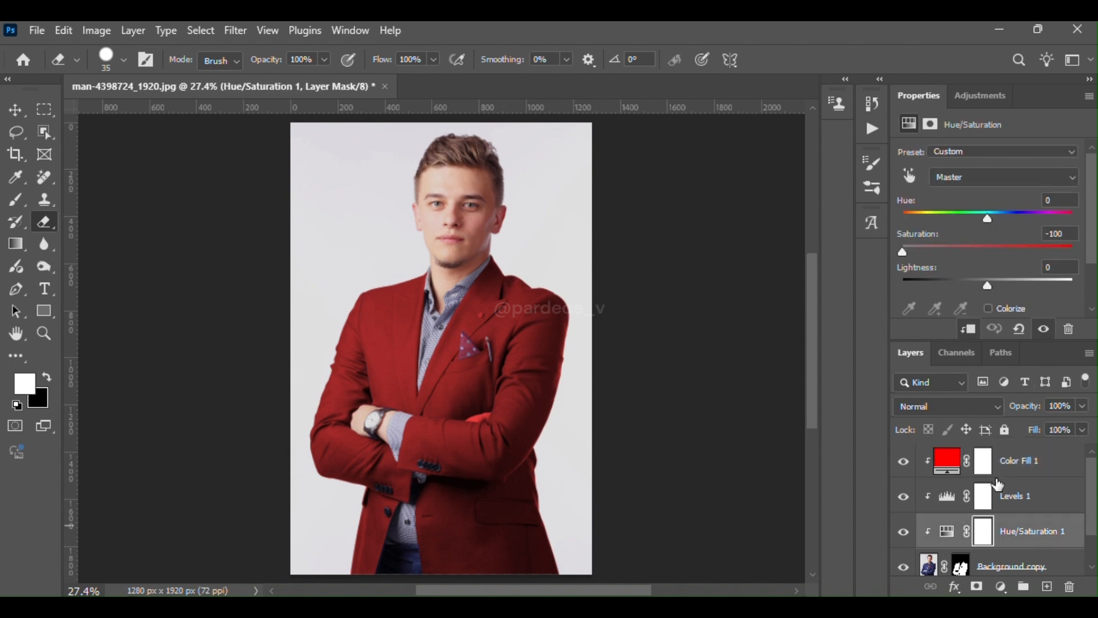
pyautogui.click(1030, 463)
pyautogui.press('x')
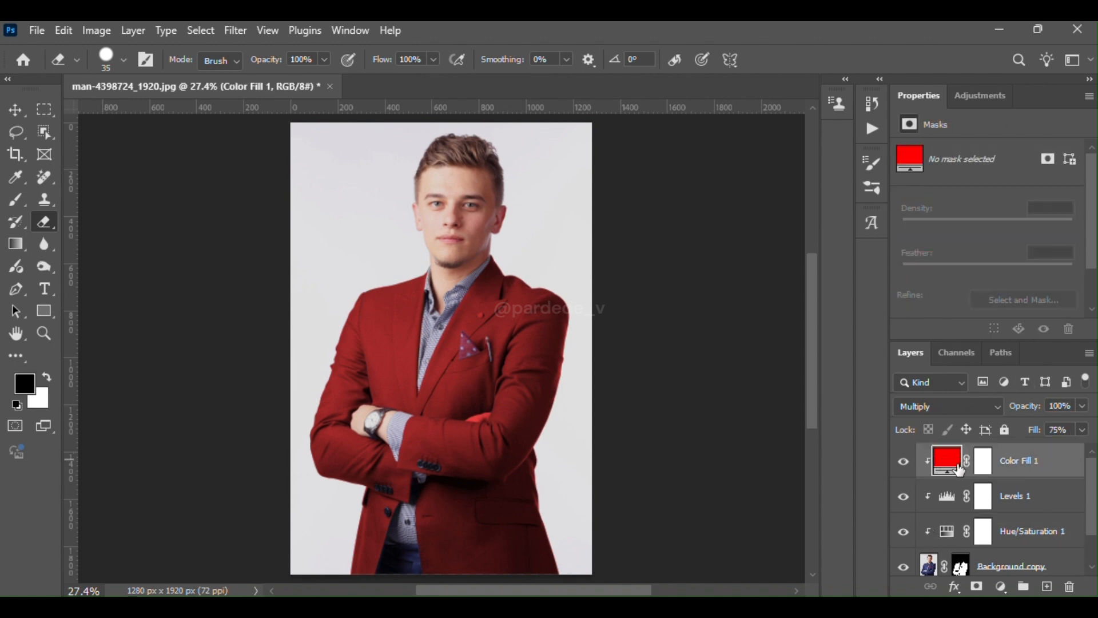
pyautogui.scroll(-2, 916, 566)
pyautogui.keyDown('alt'); pyautogui.click(904, 559); pyautogui.keyUp('alt')
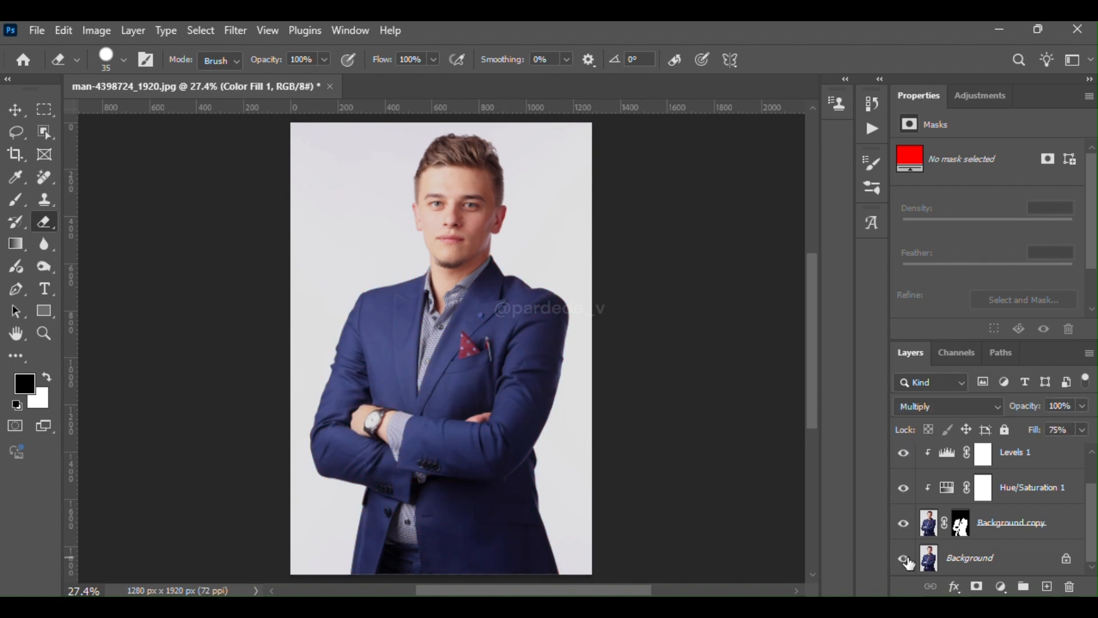
pyautogui.keyDown('alt'); pyautogui.click(904, 559); pyautogui.keyUp('alt')
pyautogui.keyDown('alt'); pyautogui.click(904, 559); pyautogui.keyUp('alt')
pyautogui.keyDown('alt'); pyautogui.click(904, 559); pyautogui.keyUp('alt')
pyautogui.scroll(2, 941, 543)
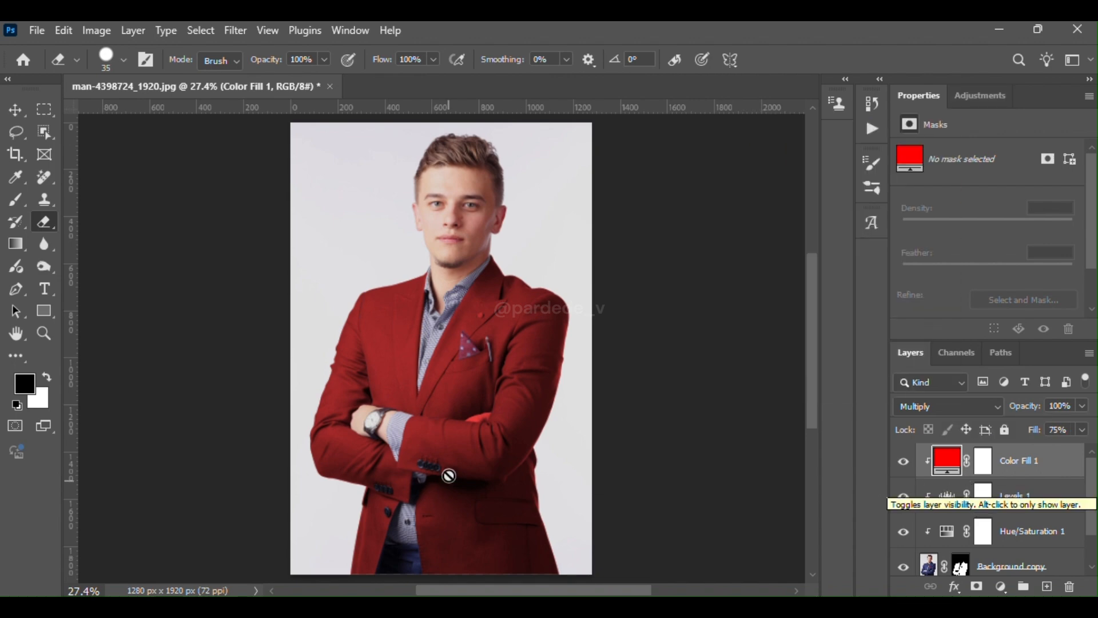
# - Prepare a 35 px Brush in white and select the Background copy layer's mask for painting
pyautogui.press('b')
pyautogui.scroll(3, 572, 509)
pyautogui.scroll(4, 578, 510)
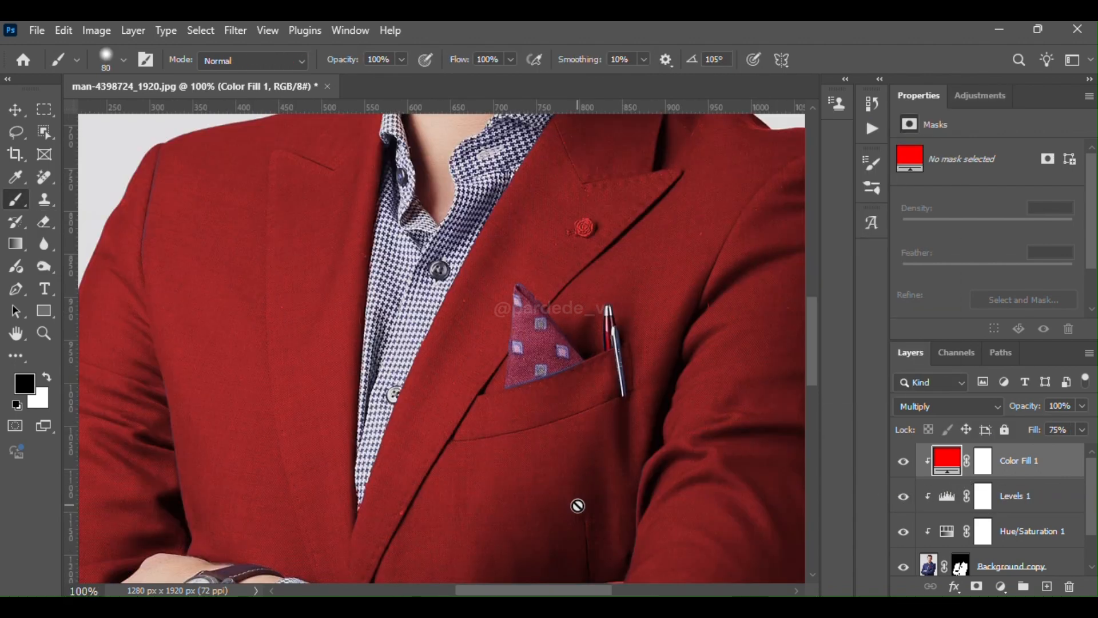
pyautogui.moveTo(493, 484); pyautogui.dragTo(489, 429)
pyautogui.click(984, 462)
pyautogui.press('x')
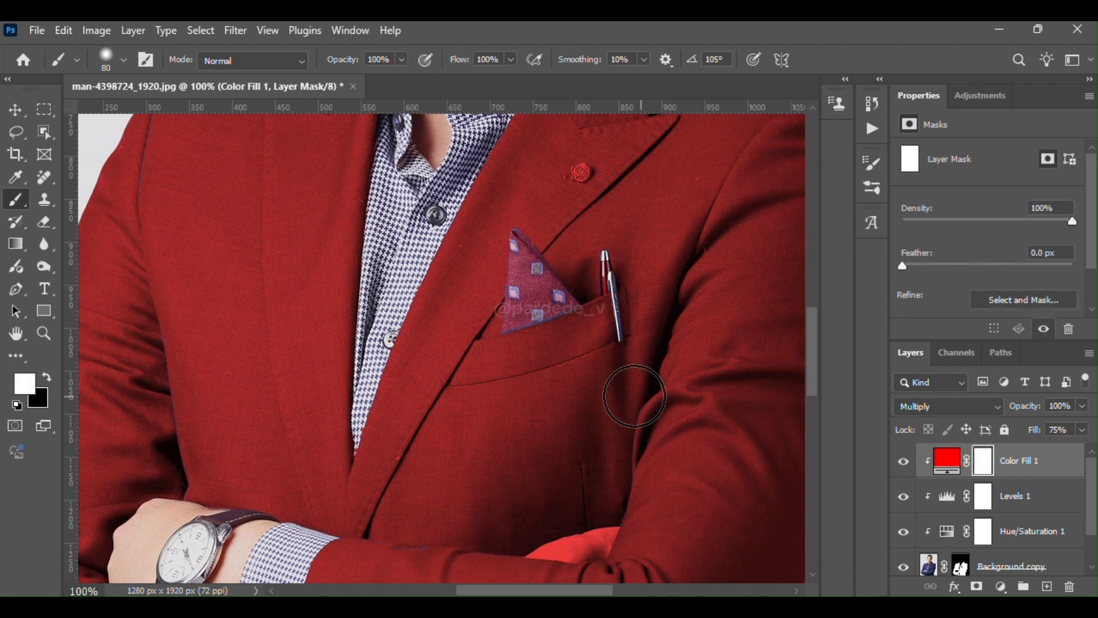
pyautogui.press('[')
pyautogui.press('[')
pyautogui.press('[')
pyautogui.press('[')
pyautogui.press('[')
pyautogui.press('[')
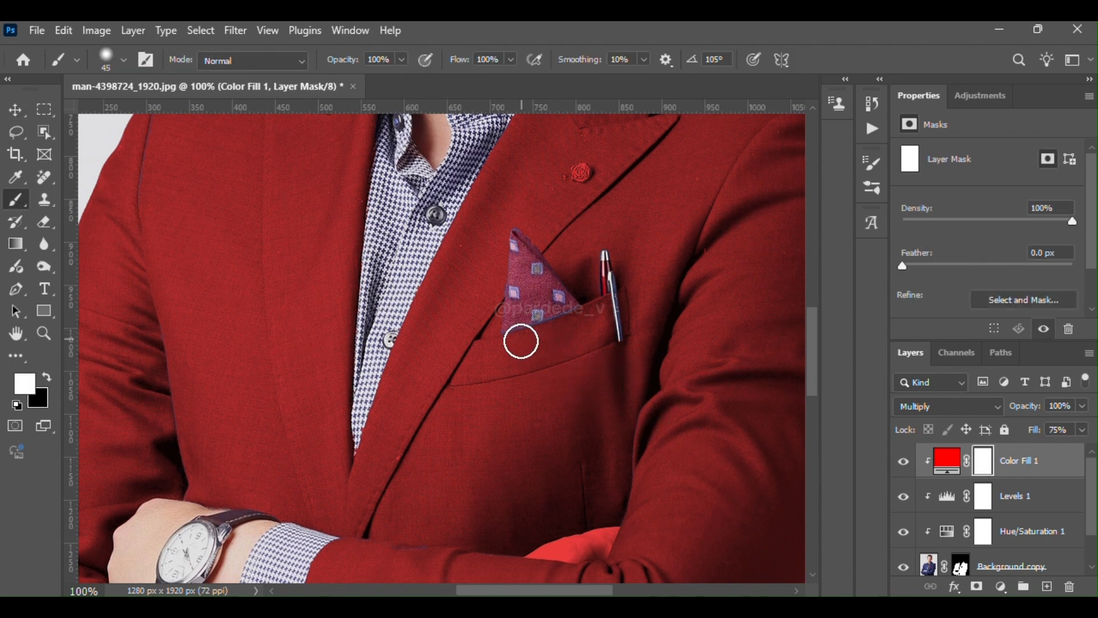
pyautogui.rightClick(521, 343)
pyautogui.click(572, 436)
pyautogui.click(487, 384)
pyautogui.click(963, 568)
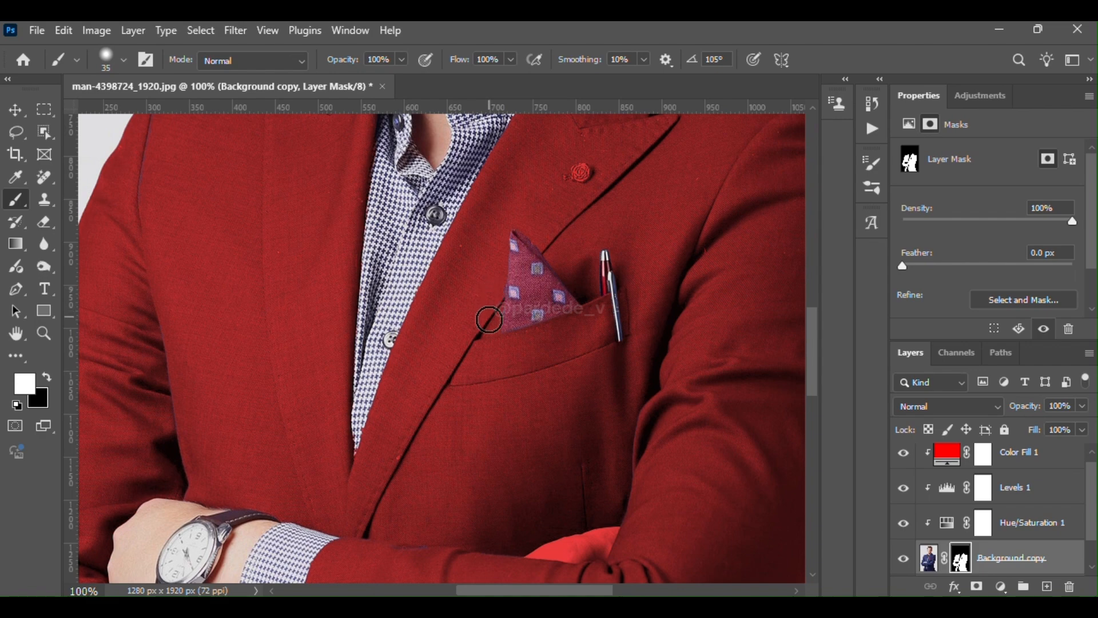
# - Tint the sleeve and front jacket buttons on the mask by painting white with a 45 px Brush at 21% opacity
pyautogui.moveTo(427, 562); pyautogui.dragTo(540, 143)
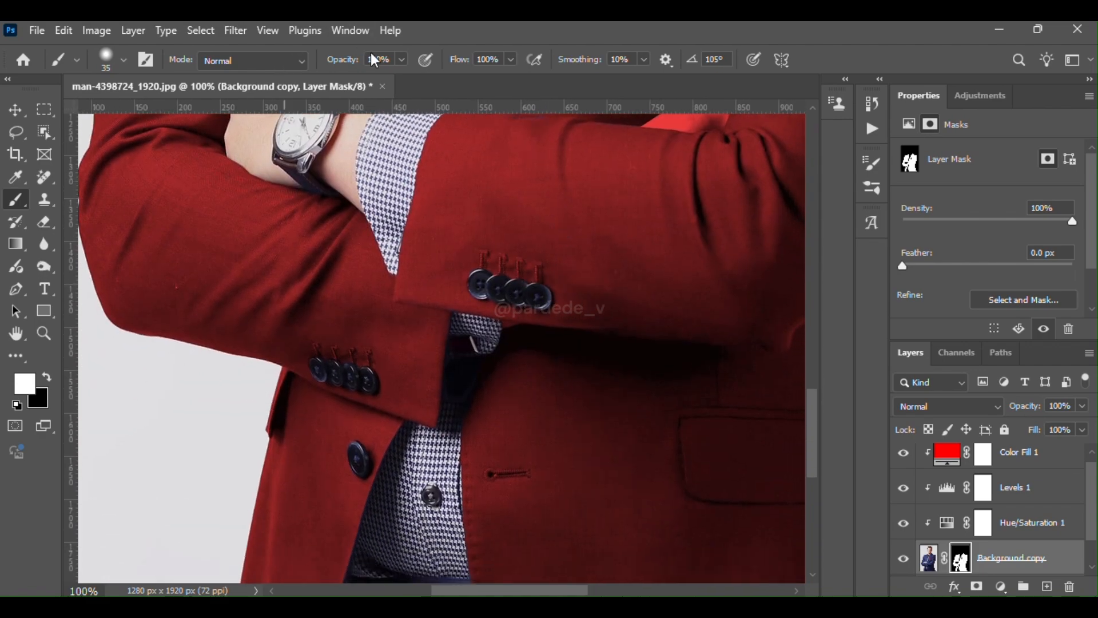
pyautogui.click(401, 59)
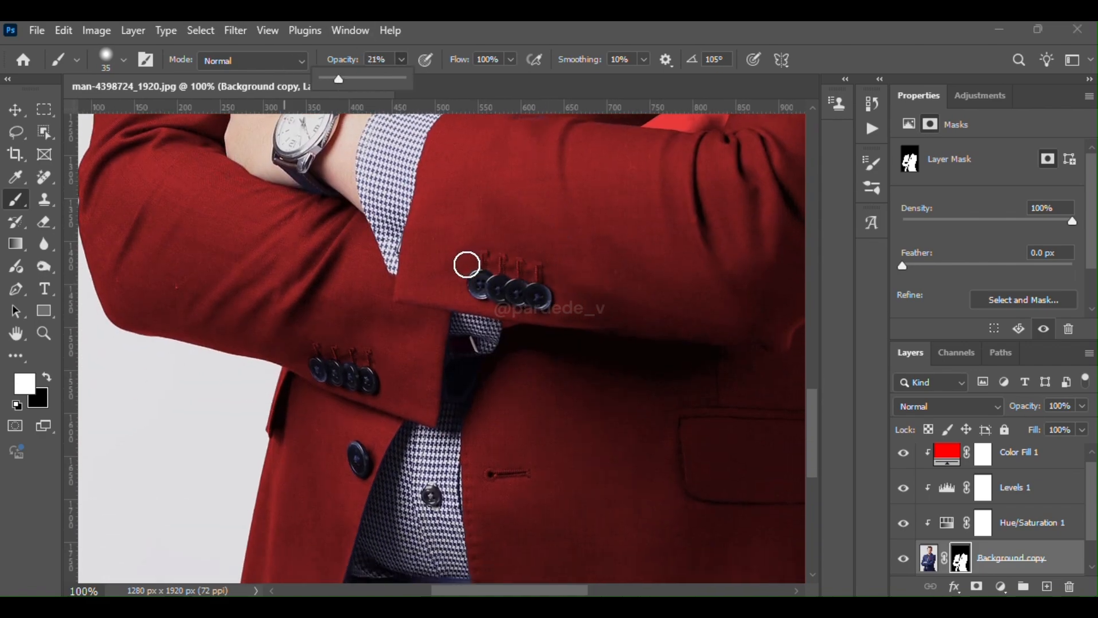
pyautogui.click(458, 275)
pyautogui.press(']')
pyautogui.press(']')
pyautogui.press(']')
pyautogui.press(']')
pyautogui.press(']')
pyautogui.press(']')
pyautogui.press('[')
pyautogui.press('[')
pyautogui.press('[')
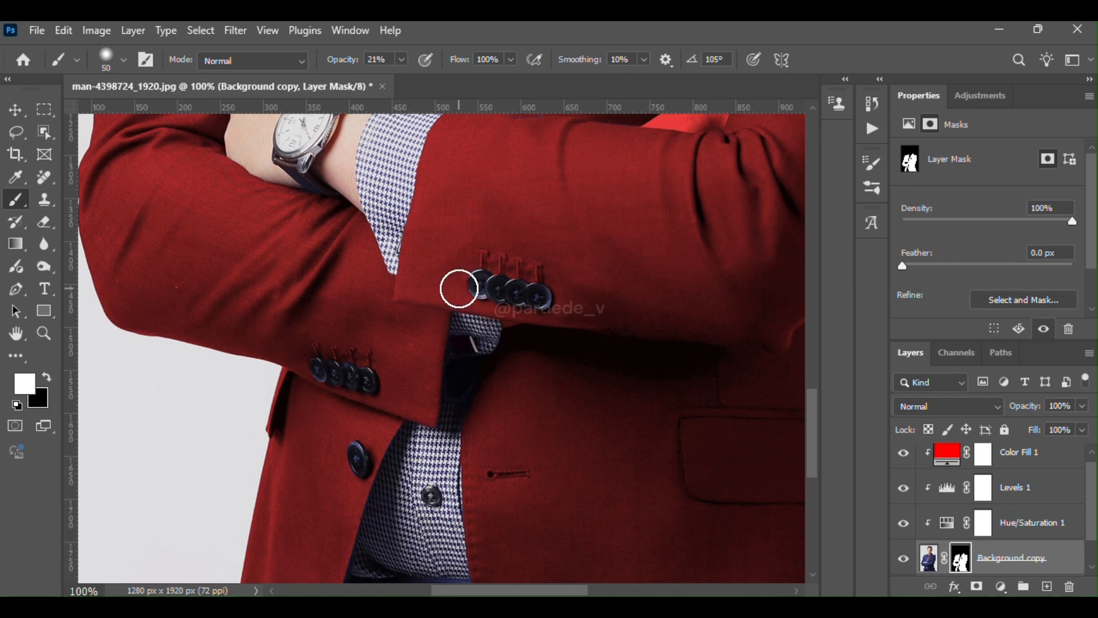
pyautogui.press('[')
pyautogui.moveTo(472, 284)
pyautogui.mouseDown()
pyautogui.moveTo(527, 303)
pyautogui.moveTo(547, 299)
pyautogui.moveTo(508, 298)
pyautogui.moveTo(548, 292)
pyautogui.mouseUp()
pyautogui.moveTo(341, 382)
pyautogui.mouseDown()
pyautogui.moveTo(382, 386)
pyautogui.moveTo(316, 369)
pyautogui.mouseUp()
pyautogui.moveTo(354, 449); pyautogui.dragTo(349, 471)
# - Compare the whole image with and without the layers above the Background to check the tinted buttons
pyautogui.hotkey('ctrl', '0')
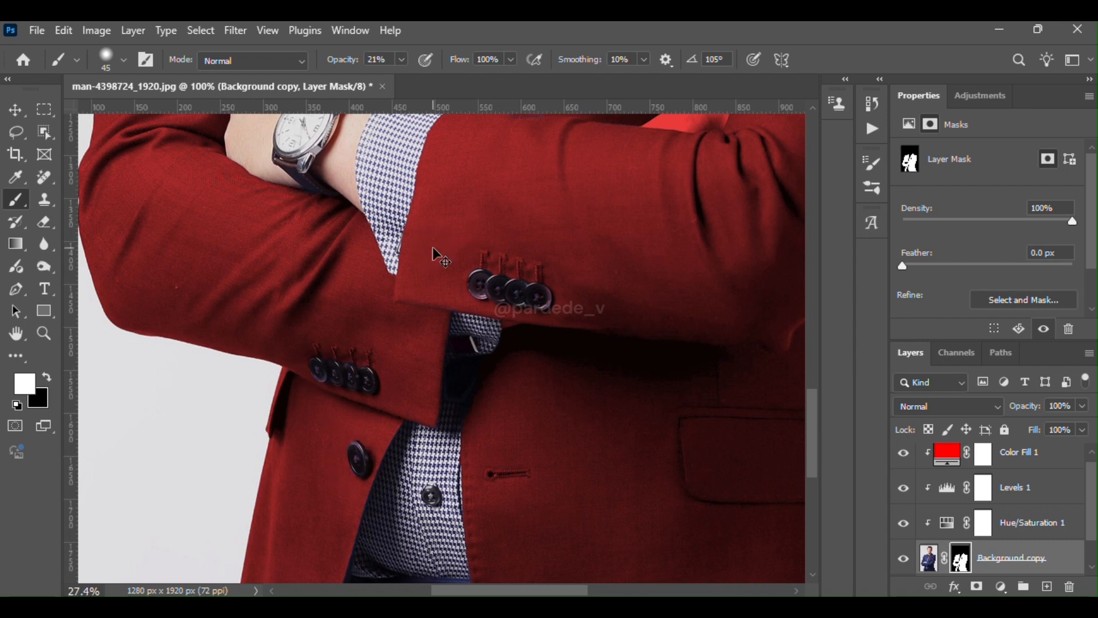
pyautogui.keyDown('alt'); pyautogui.click(903, 561); pyautogui.keyUp('alt')
pyautogui.keyDown('alt'); pyautogui.click(904, 561); pyautogui.keyUp('alt')
pyautogui.scroll(-1, 904, 560)
pyautogui.keyDown('alt'); pyautogui.click(903, 561); pyautogui.keyUp('alt')
pyautogui.keyDown('alt'); pyautogui.click(903, 561); pyautogui.keyUp('alt')
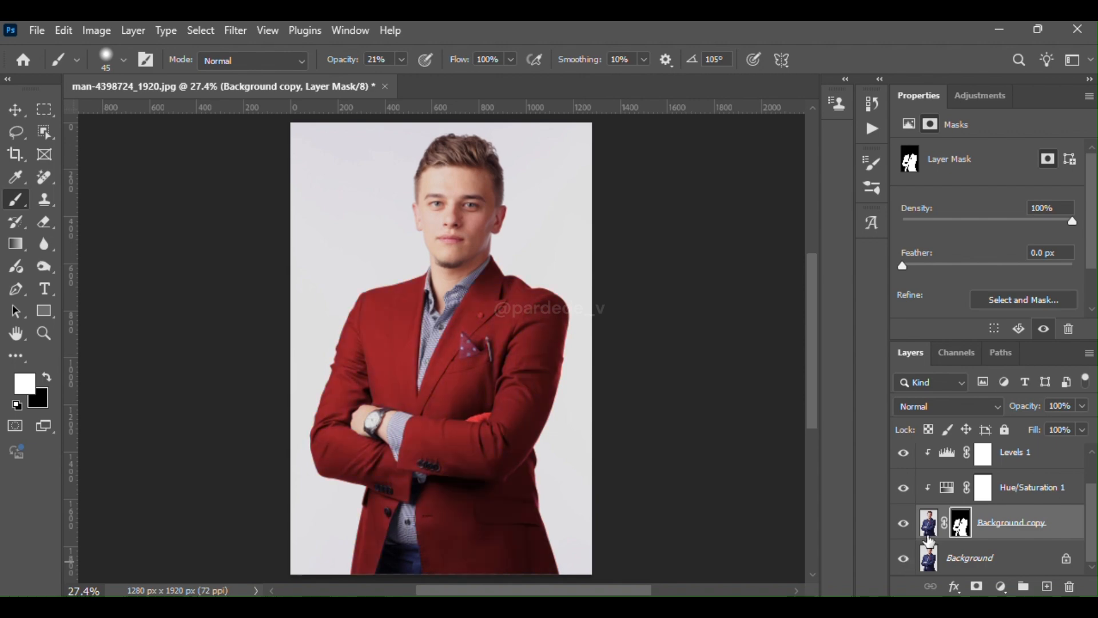
# - Change the Solid Color fill to dark teal 012021
pyautogui.scroll(1, 929, 541)
pyautogui.doubleClick(947, 460)
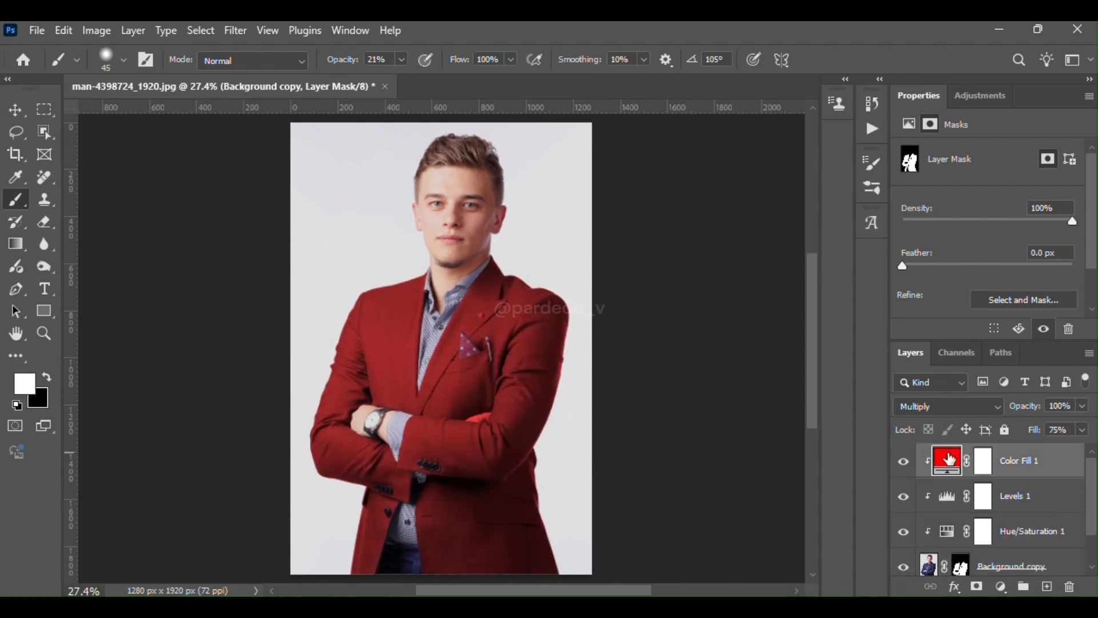
pyautogui.moveTo(822, 385); pyautogui.dragTo(833, 389)
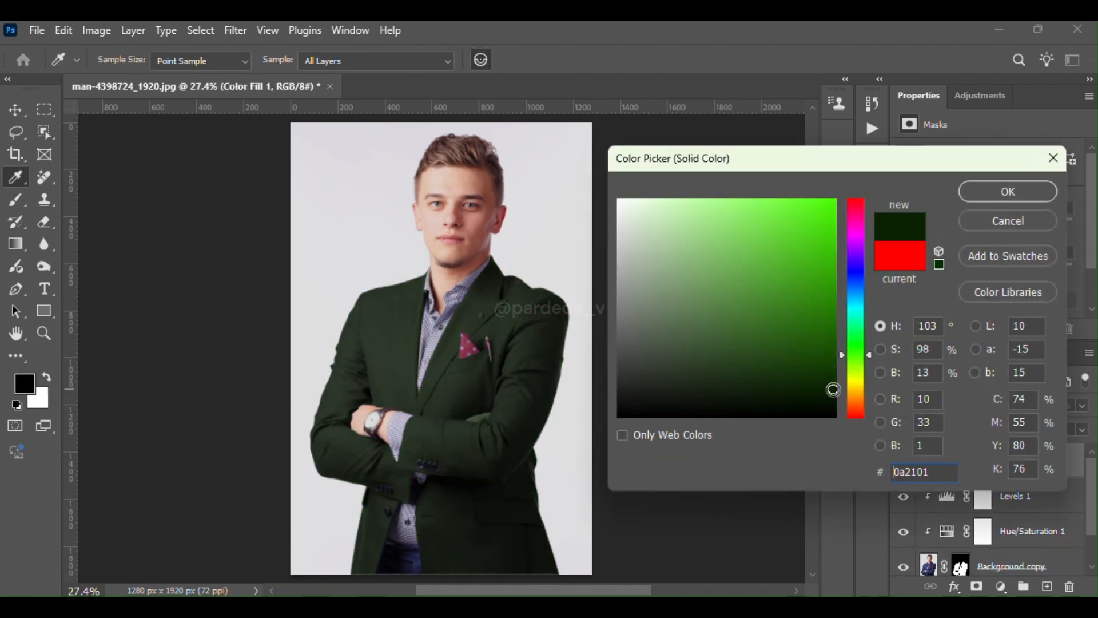
pyautogui.click(857, 232)
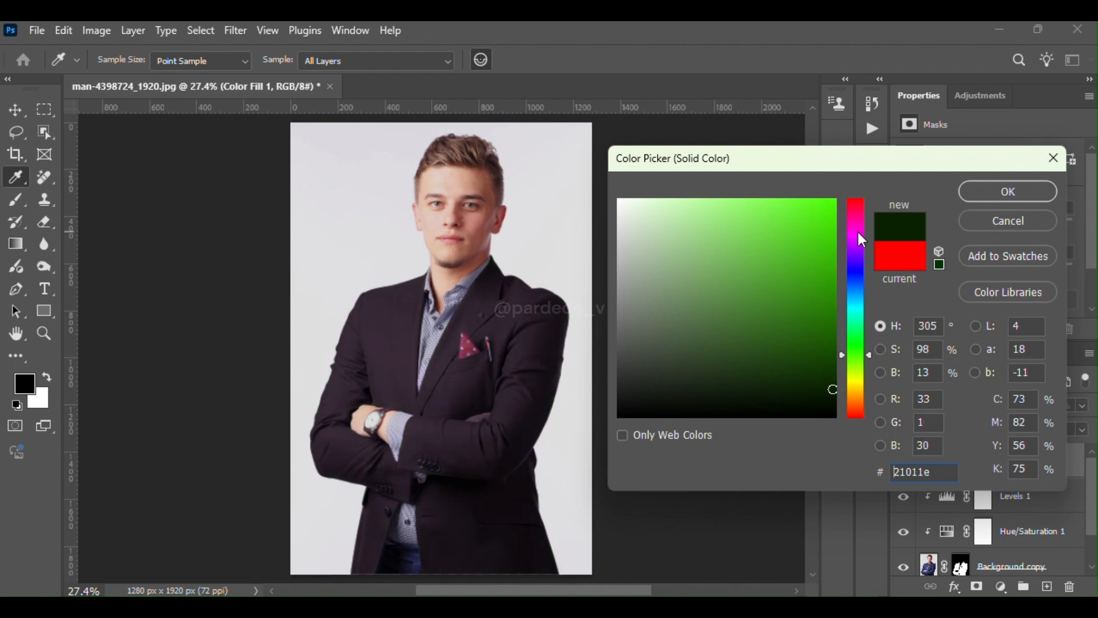
pyautogui.click(858, 307)
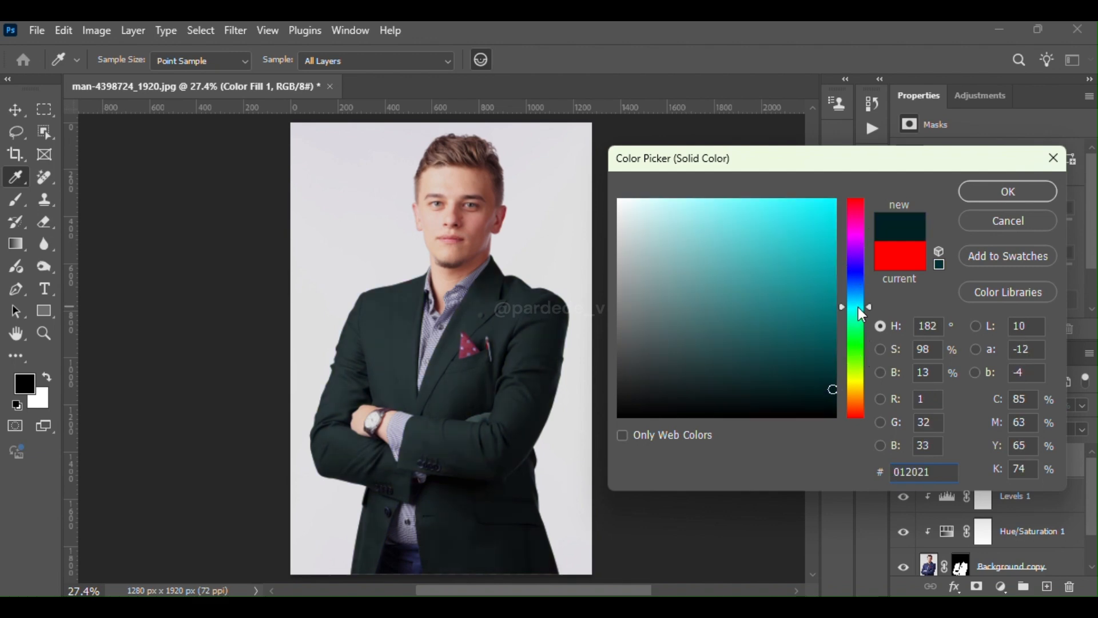
pyautogui.click(999, 192)
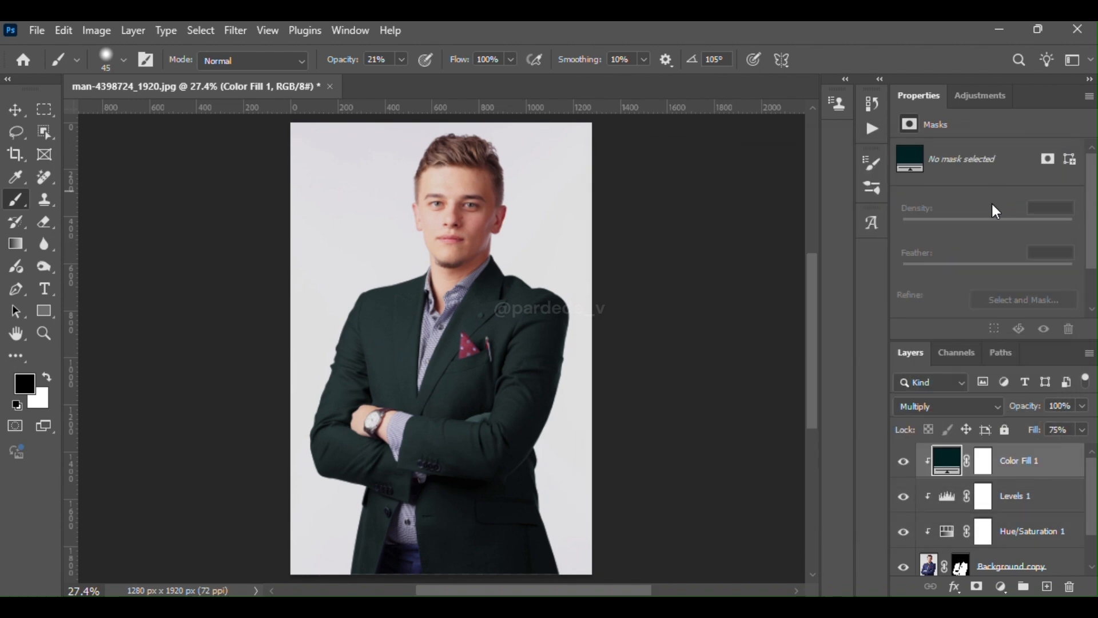
# - Mask the recolouring off the hand tucked under the arm with a 15 px Eraser on the Background copy layer's mask
pyautogui.scroll(-1, 967, 543)
pyautogui.press('e')
pyautogui.scroll(8, 479, 427)
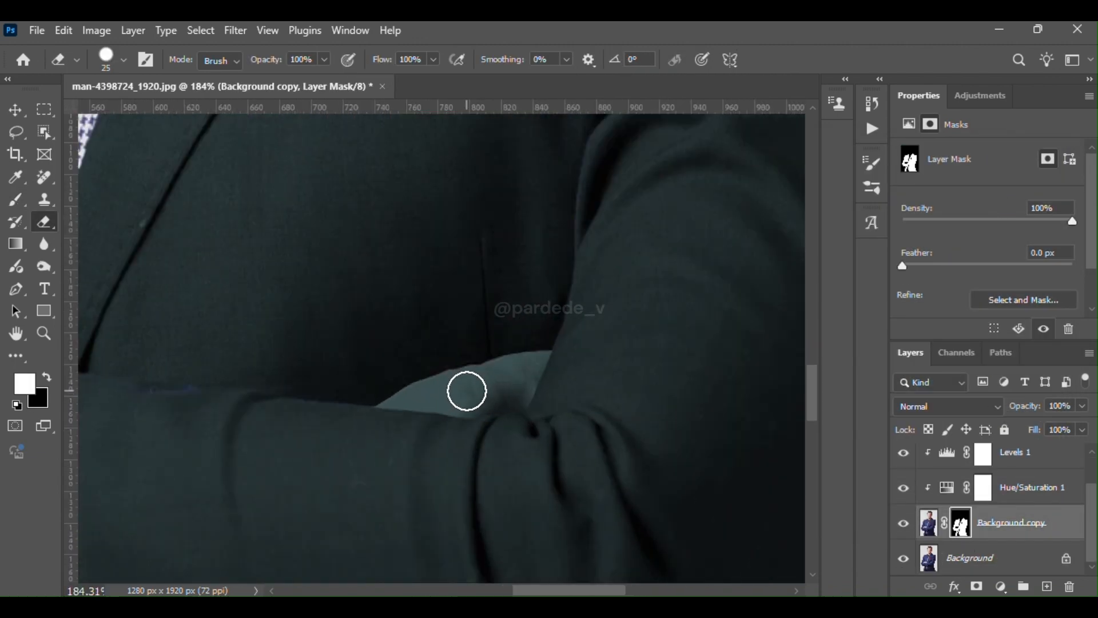
pyautogui.scroll(1, 467, 390)
pyautogui.rightClick(467, 390)
pyautogui.click(522, 433)
pyautogui.moveTo(414, 399)
pyautogui.mouseDown()
pyautogui.moveTo(546, 360)
pyautogui.moveTo(551, 343)
pyautogui.moveTo(529, 402)
pyautogui.moveTo(373, 401)
pyautogui.moveTo(522, 364)
pyautogui.moveTo(505, 383)
pyautogui.mouseUp()
# - Restore the jacket colour in the mask along the upper edge of the tucked hand
pyautogui.press('x')
pyautogui.moveTo(366, 392)
pyautogui.mouseDown()
pyautogui.moveTo(416, 362)
pyautogui.moveTo(561, 326)
pyautogui.moveTo(549, 328)
pyautogui.mouseUp()
pyautogui.press('x')
pyautogui.press('x')
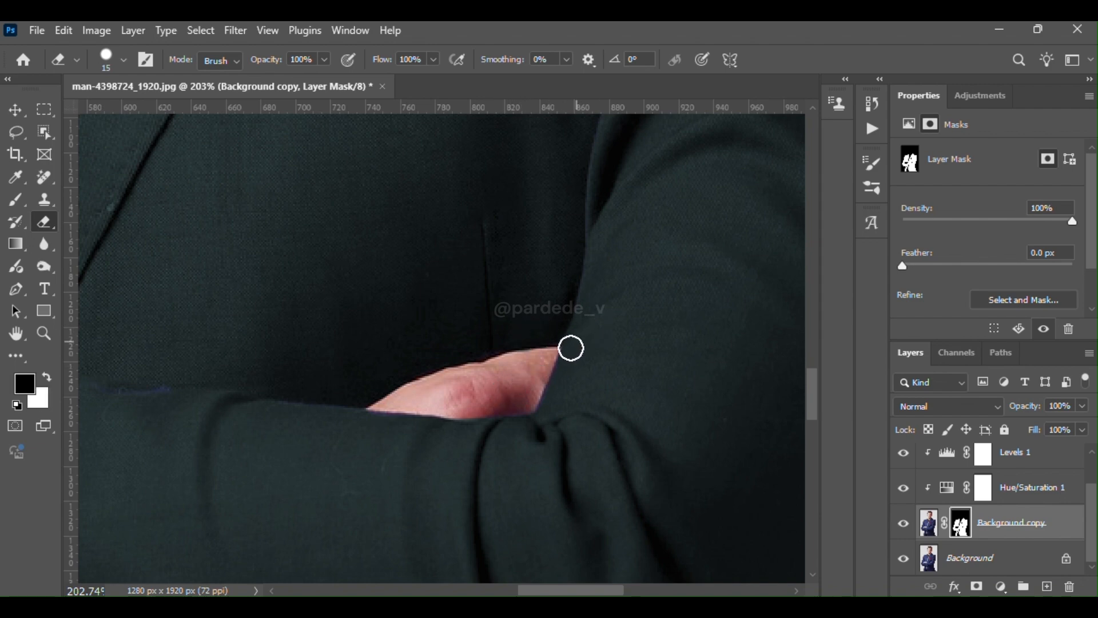
# - Restore the jacket colour along the sleeve edges around the hand and over the leftover blue line on the forearm
pyautogui.keyDown('shift'); pyautogui.click(543, 420); pyautogui.keyUp('shift')
pyautogui.hotkey('ctrl', 'z')
pyautogui.keyDown('shift'); pyautogui.click(443, 434); pyautogui.keyUp('shift')
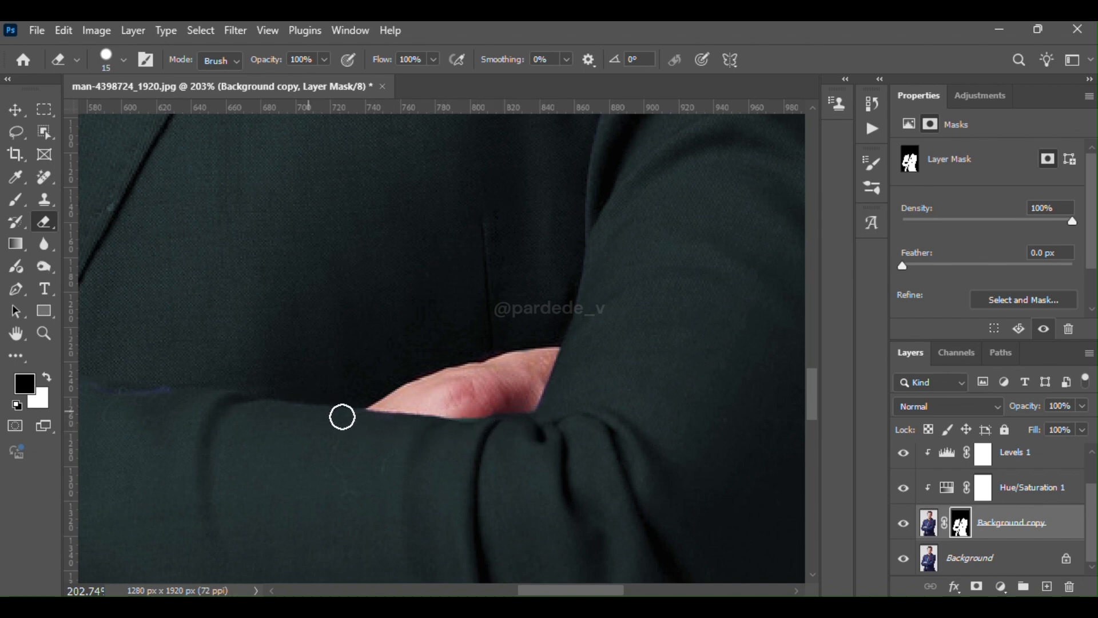
pyautogui.moveTo(216, 395); pyautogui.dragTo(135, 393)
pyautogui.press('x')
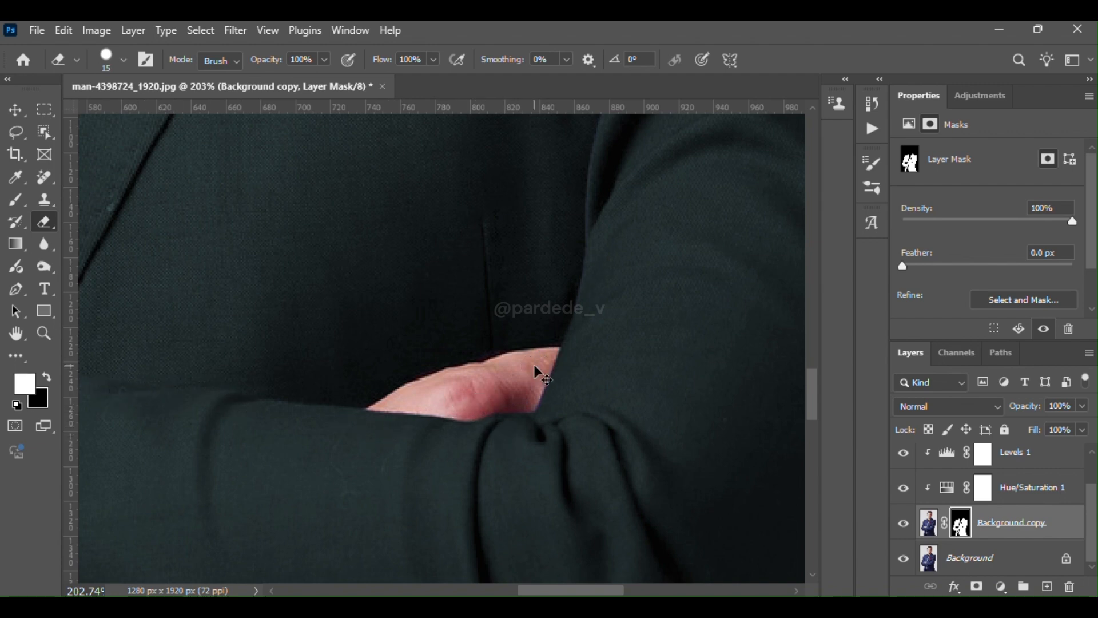
# - Change the Solid Color fill to orange ef4705
pyautogui.hotkey('ctrl', '0')
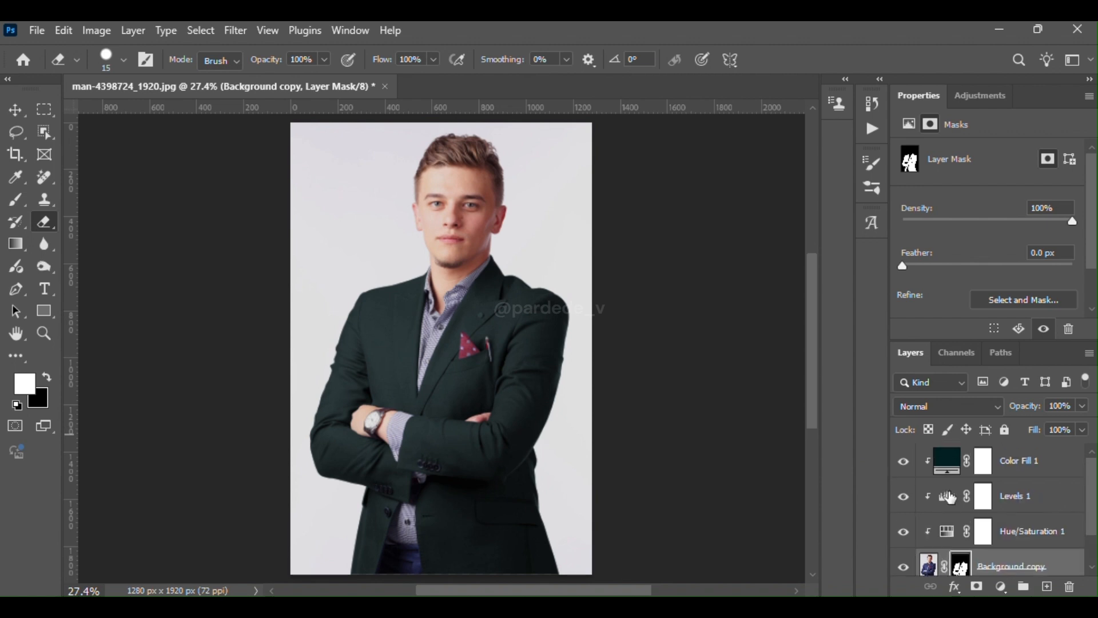
pyautogui.doubleClick(947, 460)
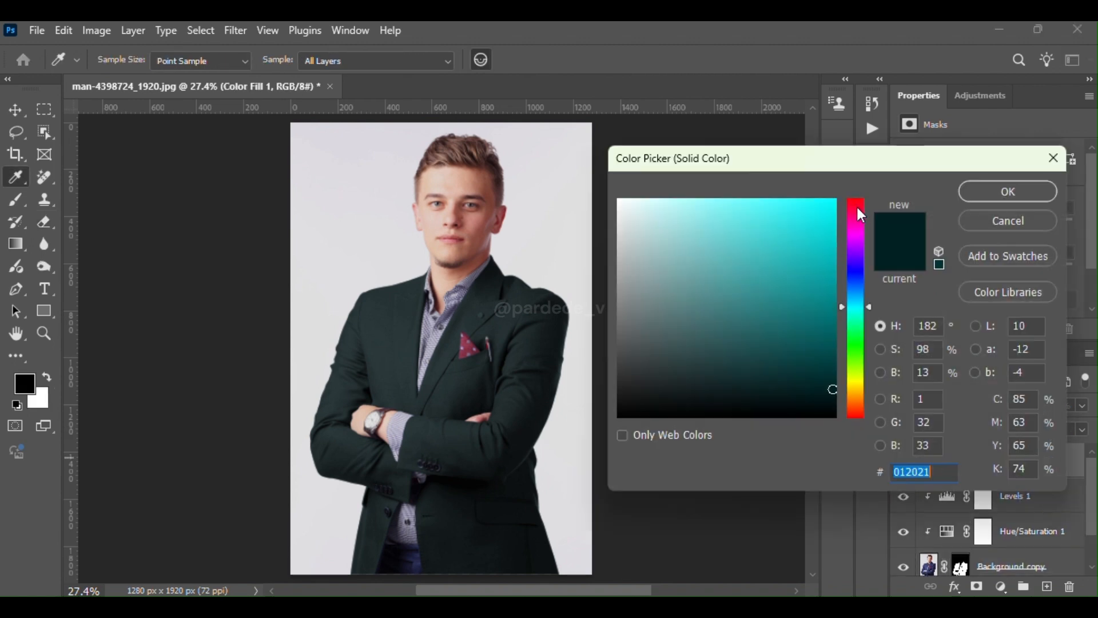
pyautogui.moveTo(861, 214); pyautogui.dragTo(860, 192)
pyautogui.moveTo(832, 229); pyautogui.dragTo(863, 406)
pyautogui.click(832, 213)
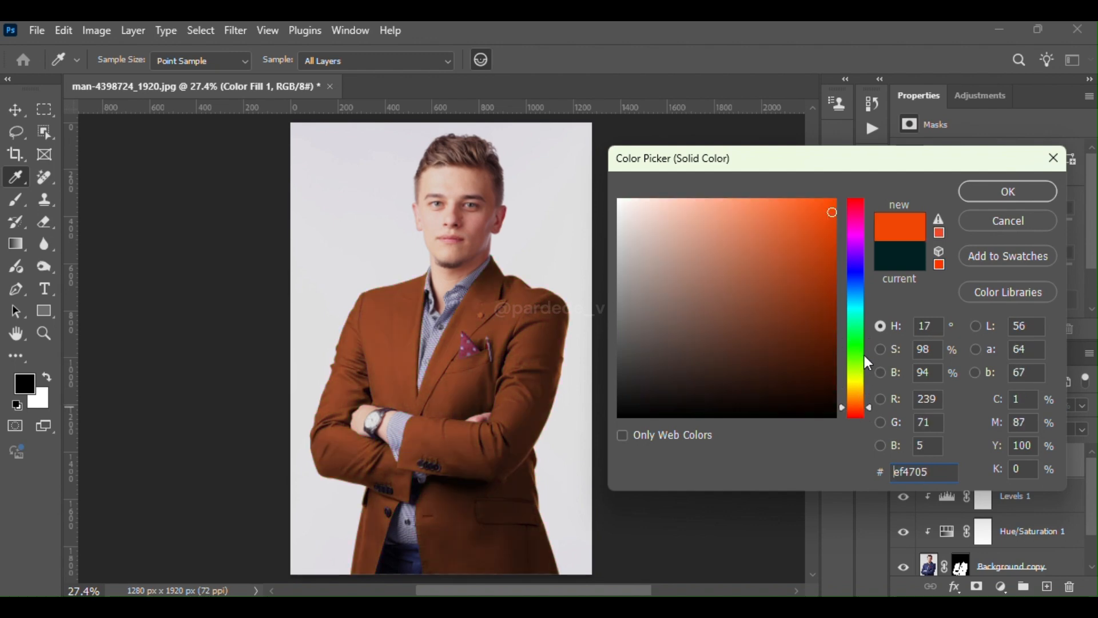